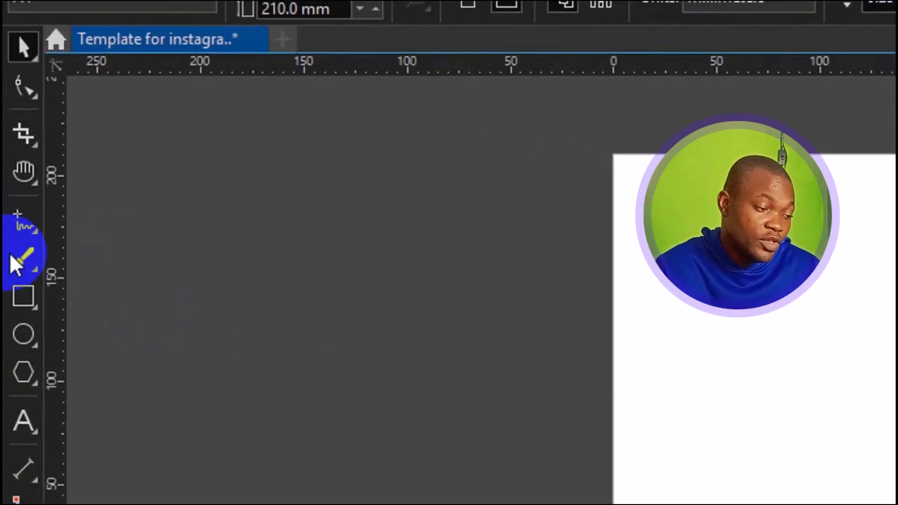
Step: Draw a straight horizontal line about 127 mm long across the middle of the page with the Pen tool
left_click(35, 225)
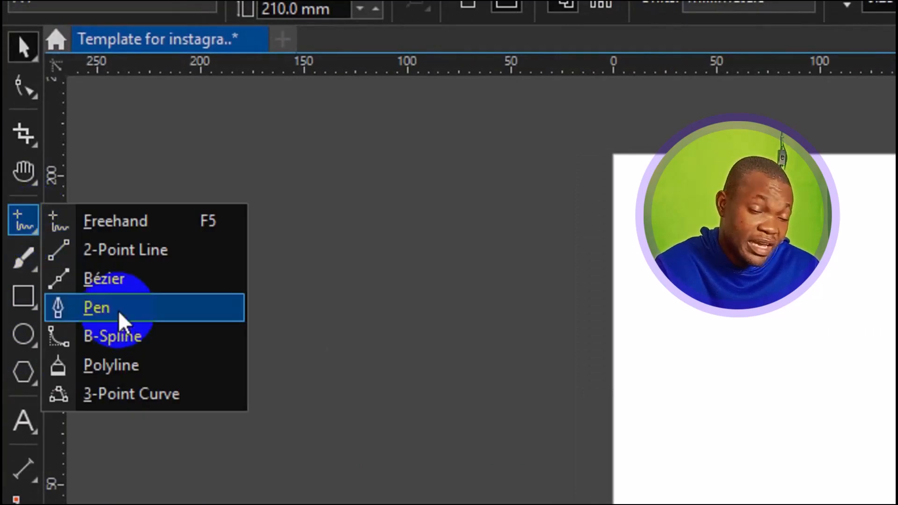
left_click(119, 310)
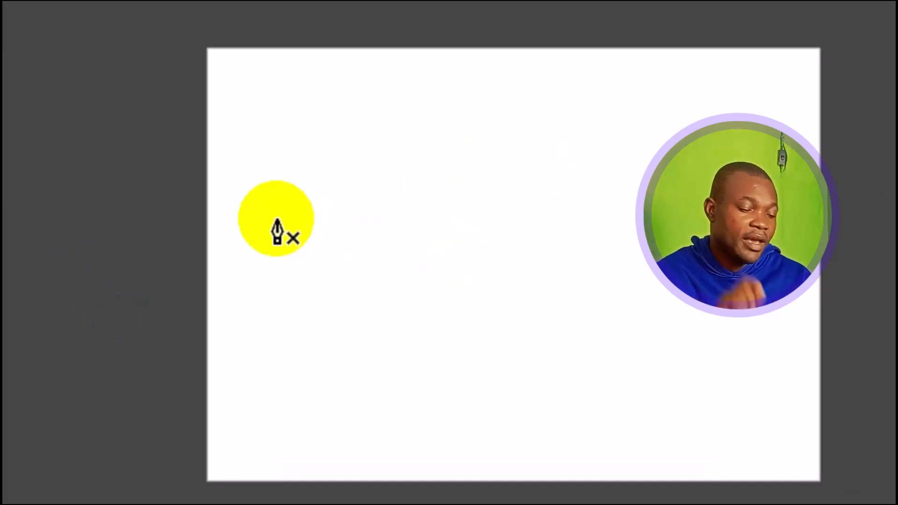
left_click(265, 214)
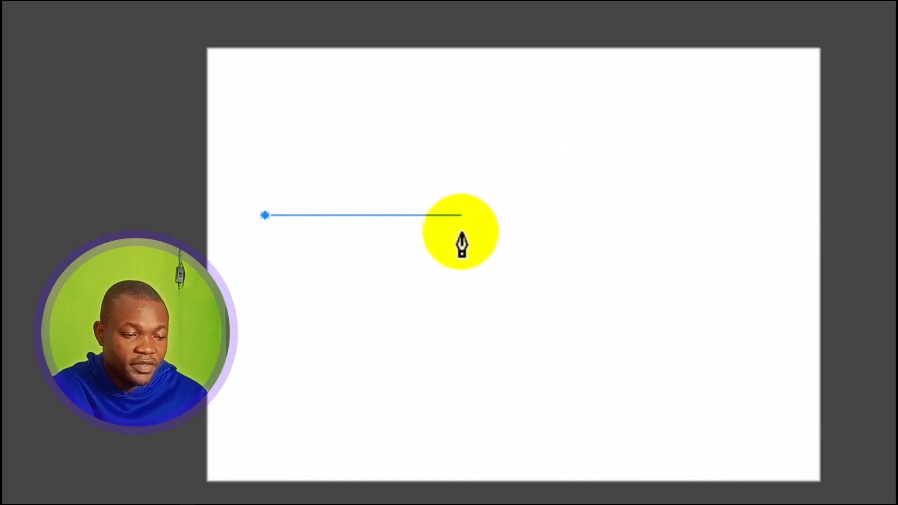
left_click(527, 215)
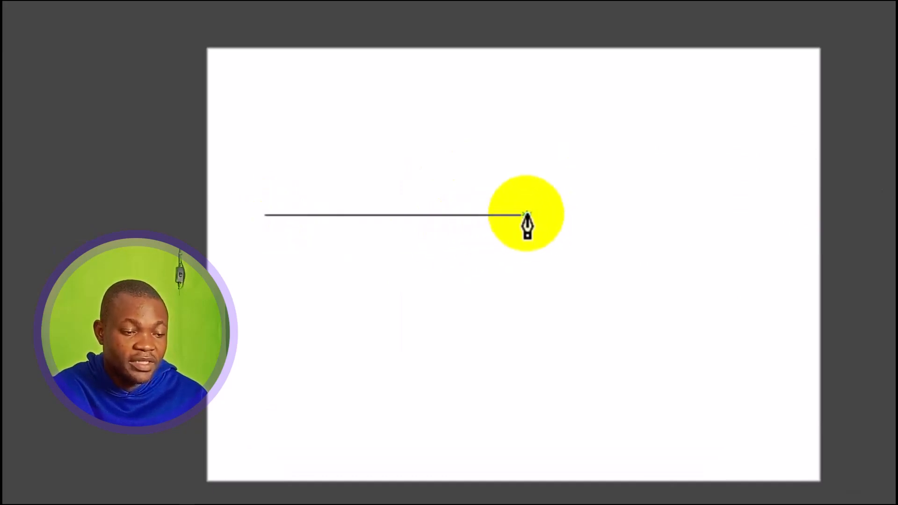
key("space")
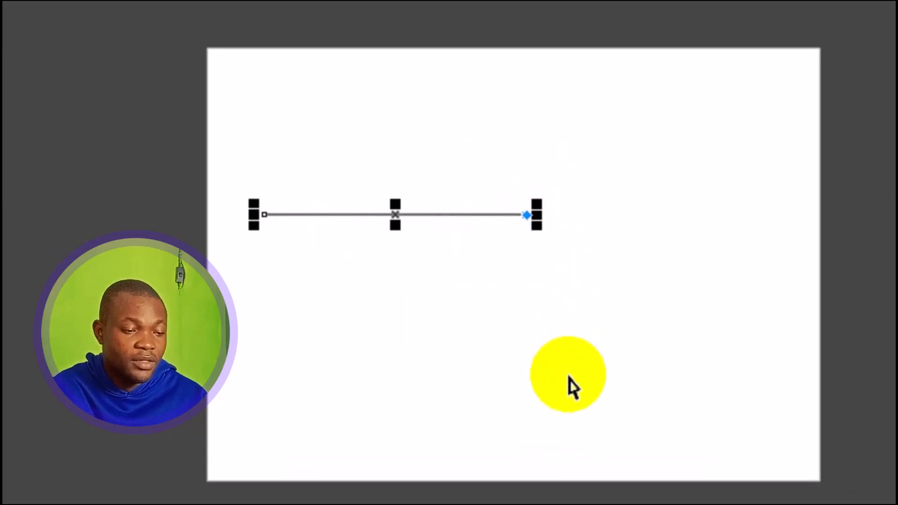
key("space")
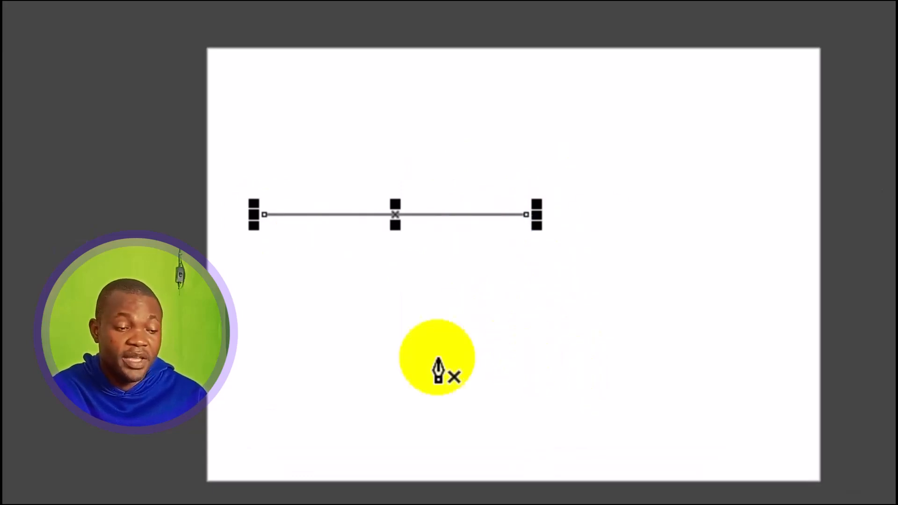
scroll(553, 234, "down", 2)
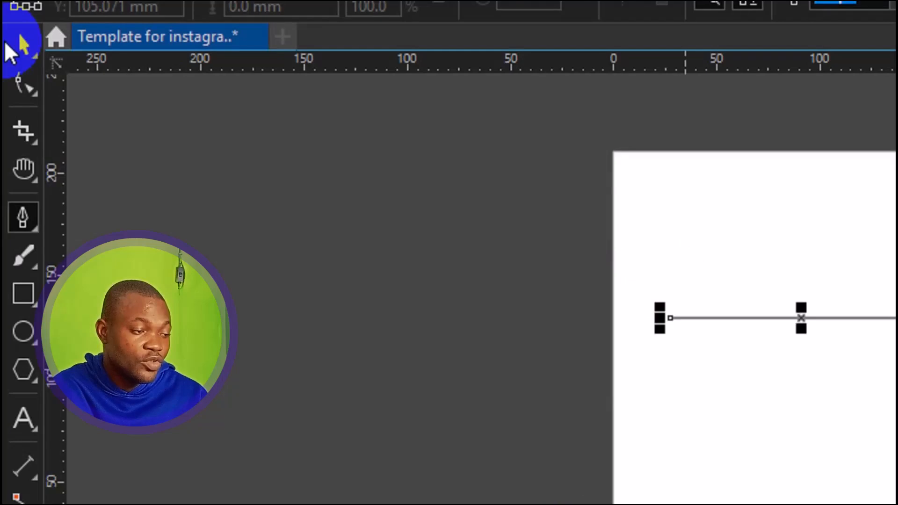
left_click(21, 117)
key("Escape")
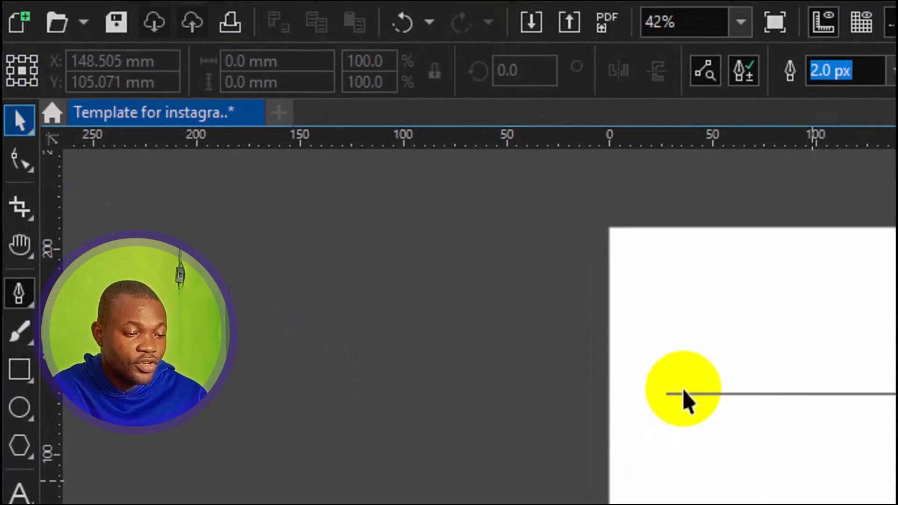
key("space")
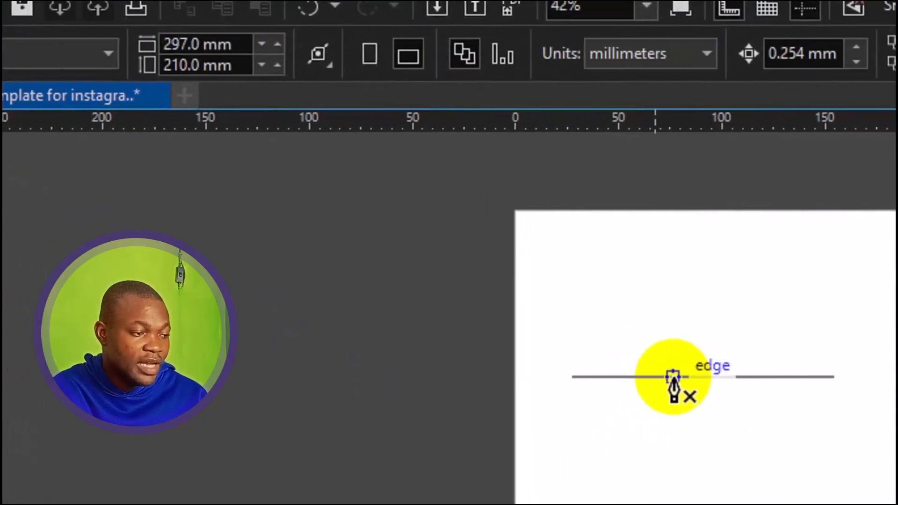
left_click(14, 124)
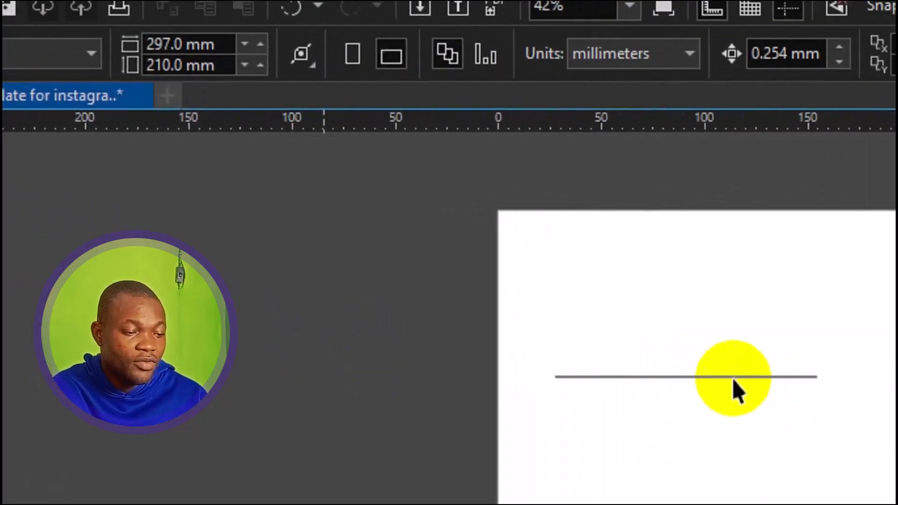
Step: Select the horizontal line and set its outline width to 25 px
left_click(797, 377)
key("space")
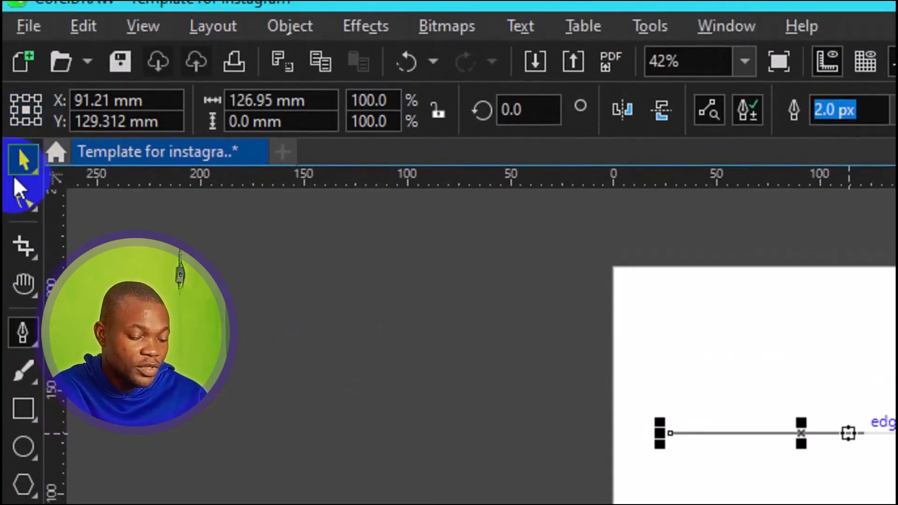
left_click(14, 175)
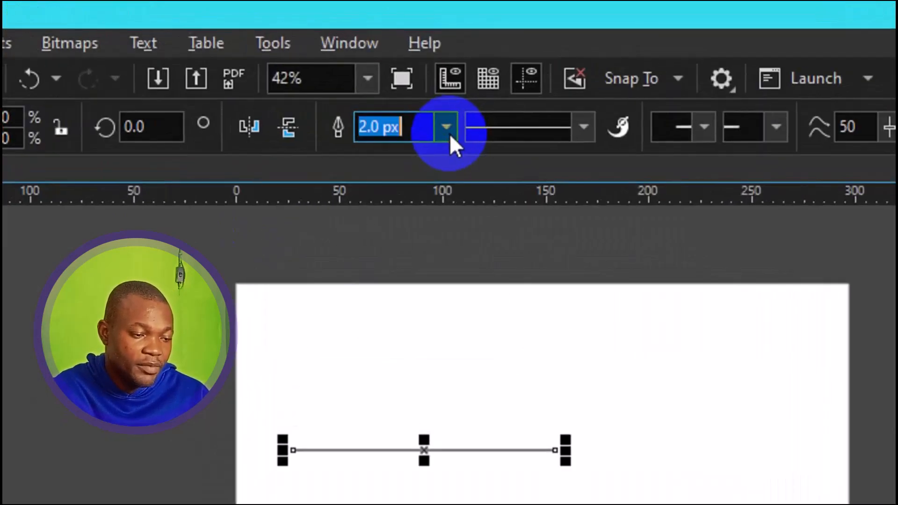
left_click(450, 134)
left_click(417, 368)
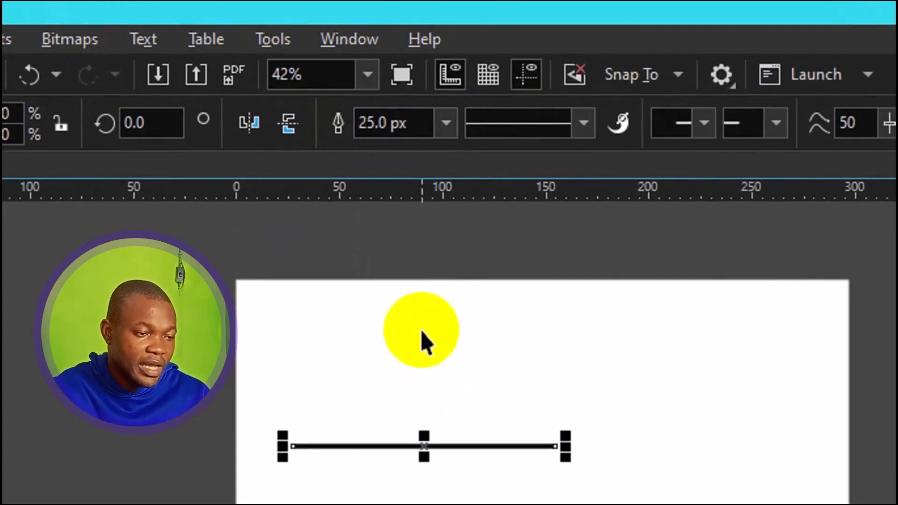
Step: Set the horizontal line's outline width to 50 px
left_click(360, 124)
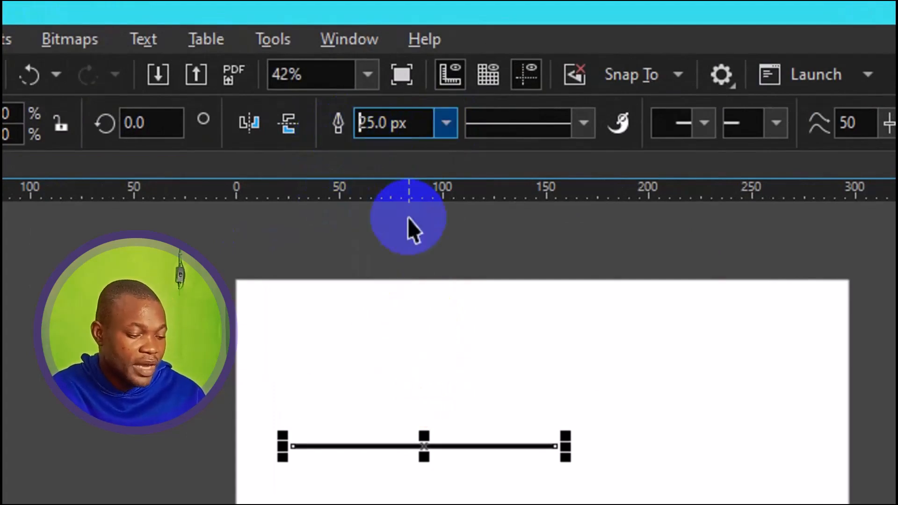
key("ctrl+a")
type("50")
key("Return")
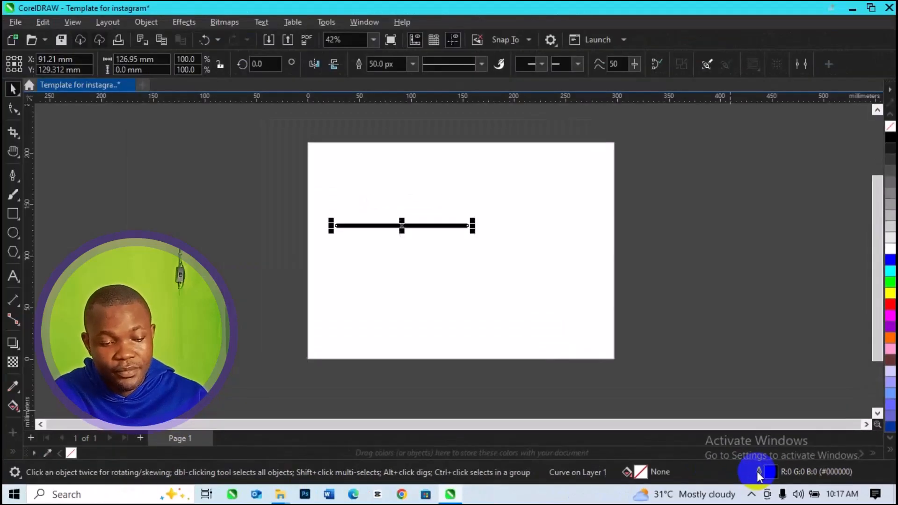
Step: In the line's outline settings, add an end arrowhead with a vertical bar at its tip and enable Behind fill and Scale with object
double_click(757, 471)
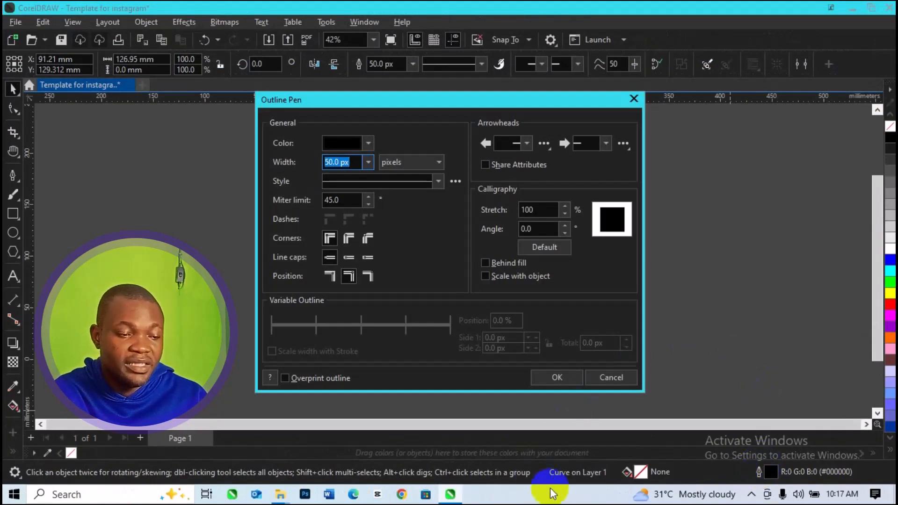
left_click_drag(437, 104, 645, 114)
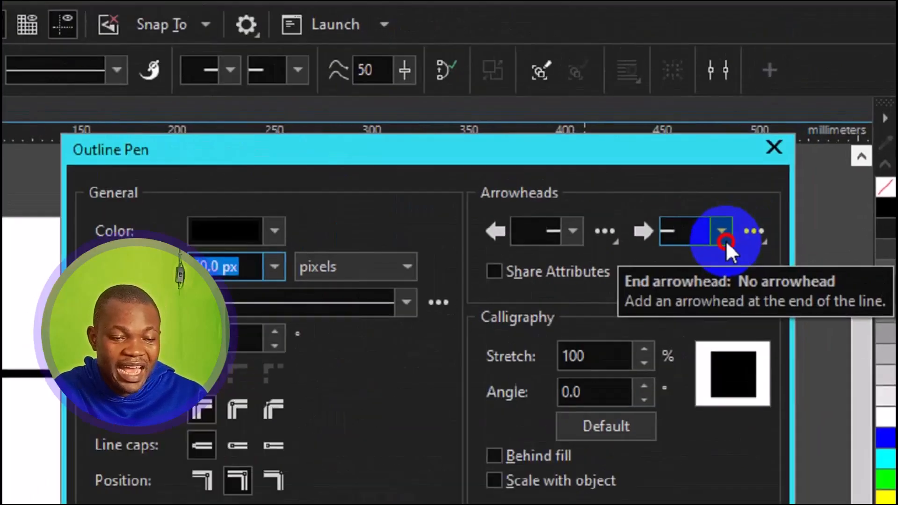
left_click(725, 239)
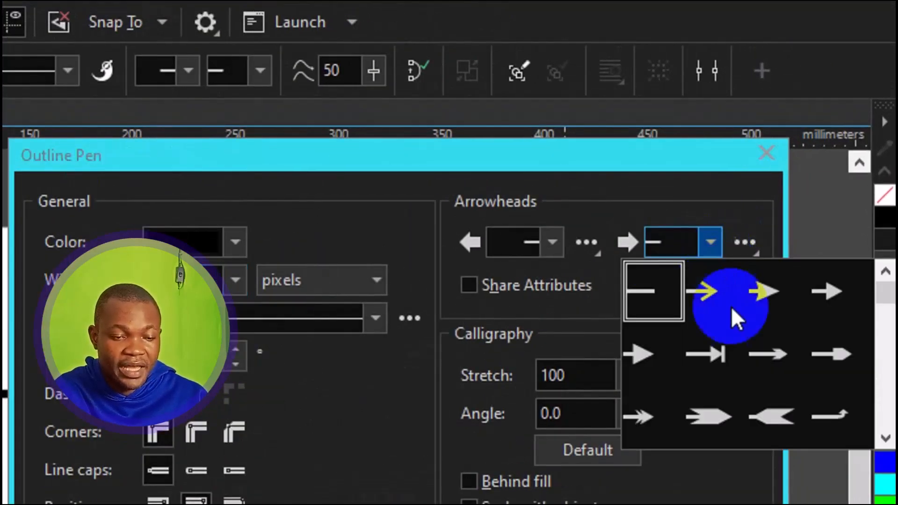
left_click(708, 361)
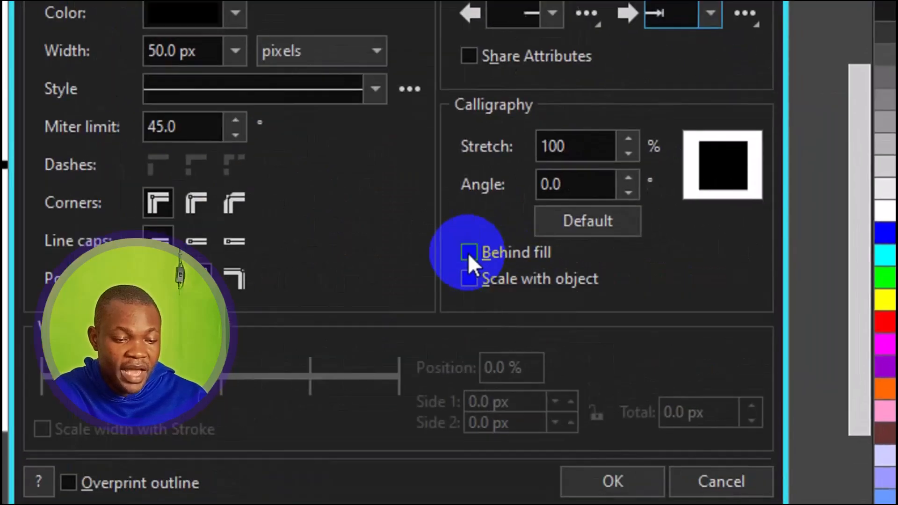
left_click(467, 253)
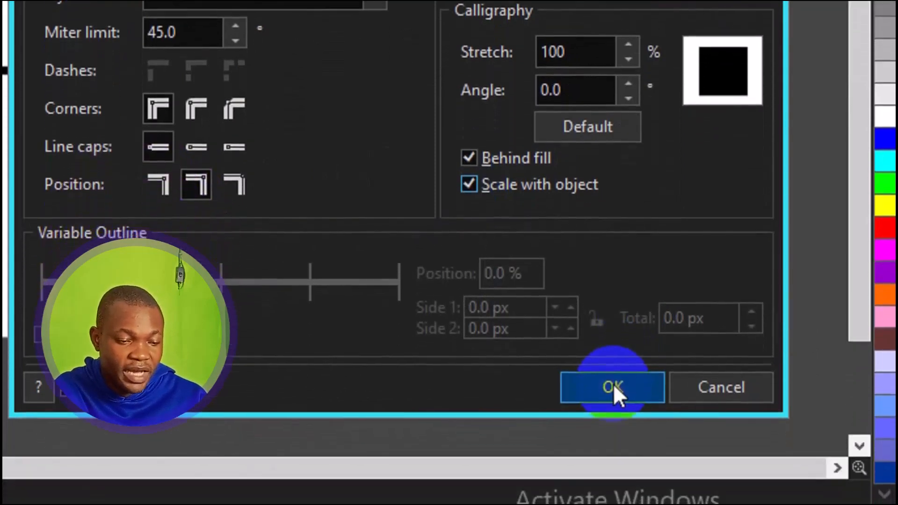
left_click(613, 477)
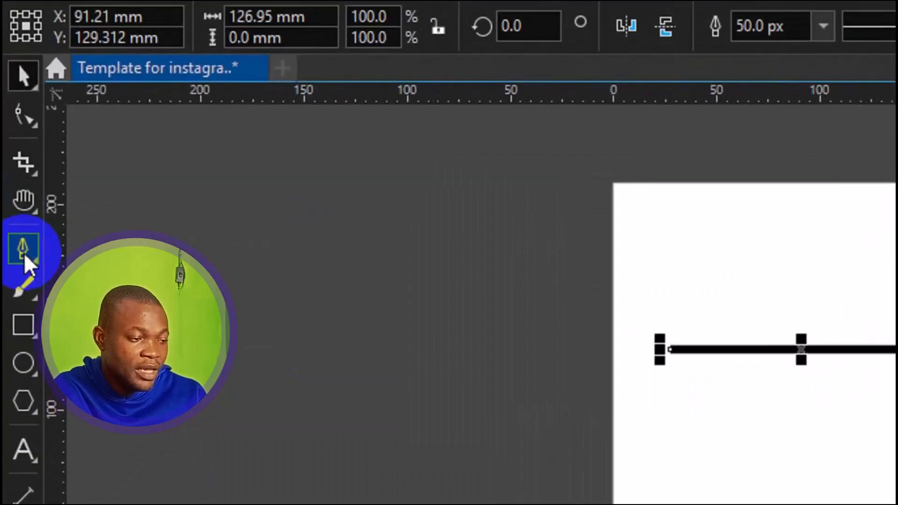
Step: Draw an open wavy curve about 216 mm wide and 54 mm high below the arrow with the Pen tool
left_click(23, 252)
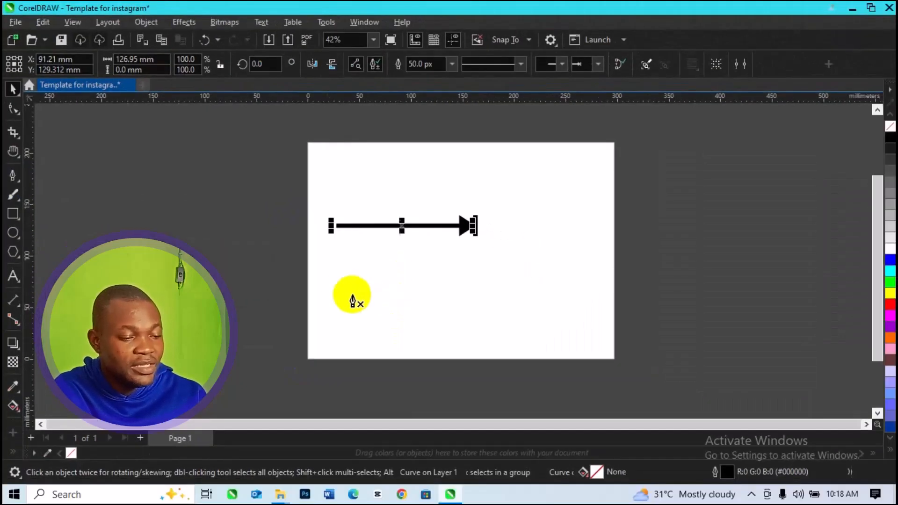
left_click(340, 288)
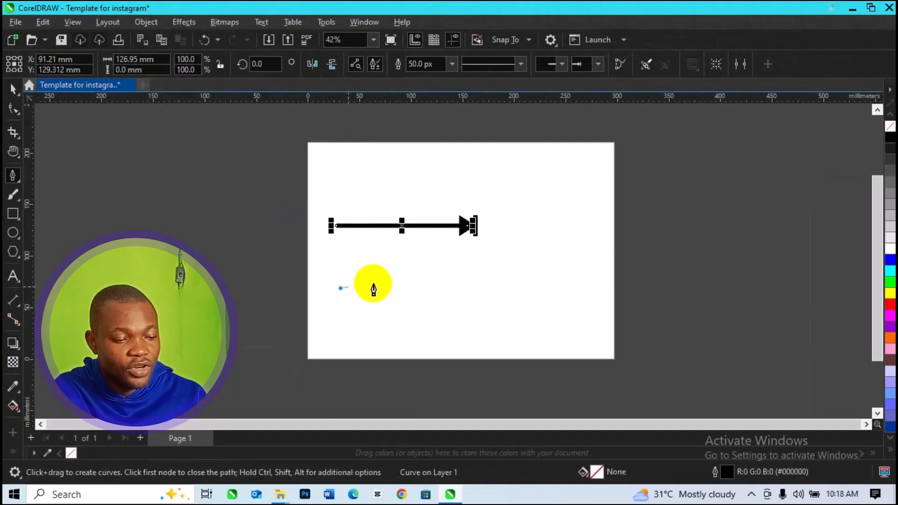
left_click_drag(466, 288, 532, 221)
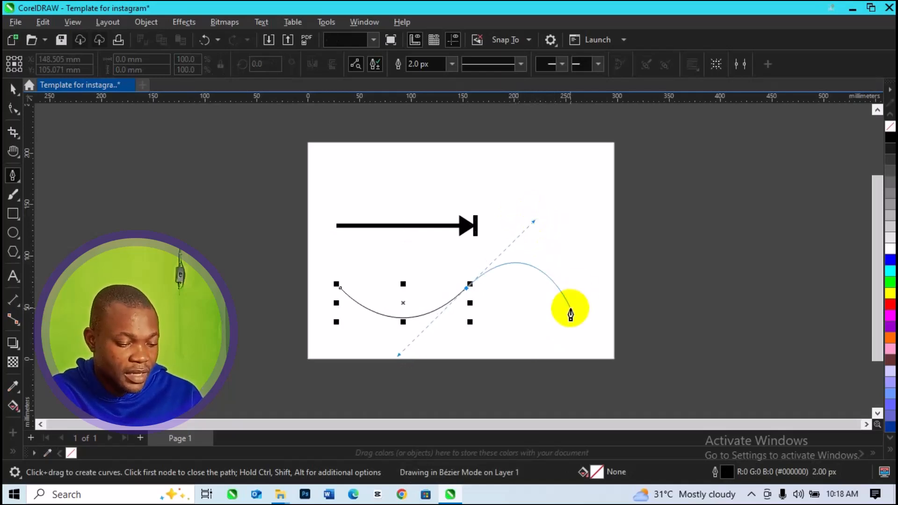
double_click(570, 309)
left_click_drag(570, 309, 553, 330)
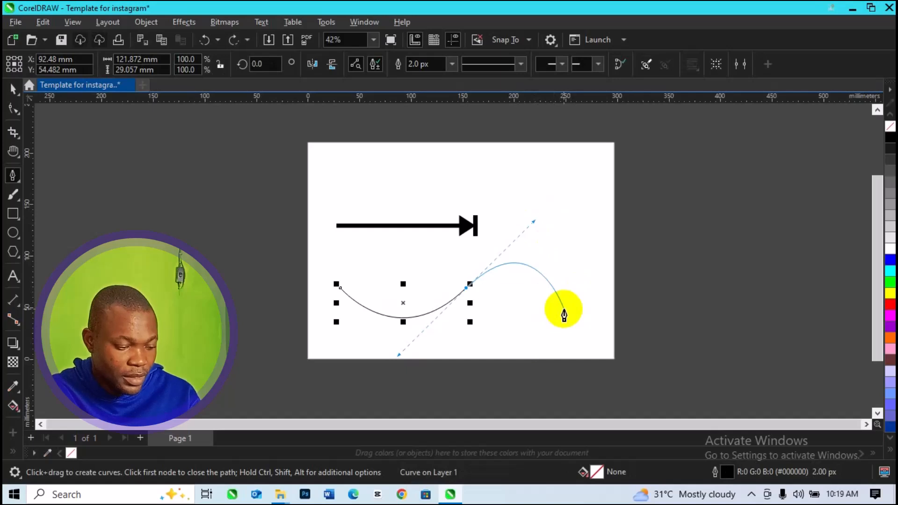
left_click(563, 311)
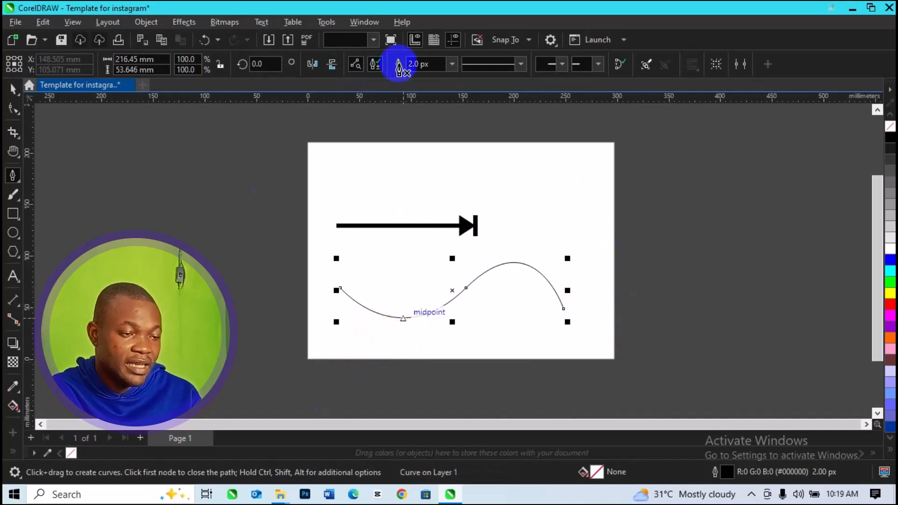
left_click(417, 64)
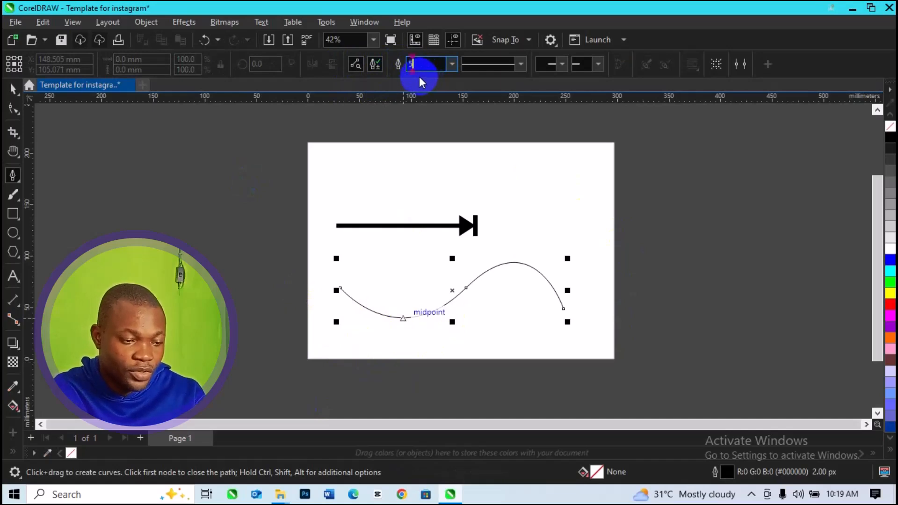
key("Return")
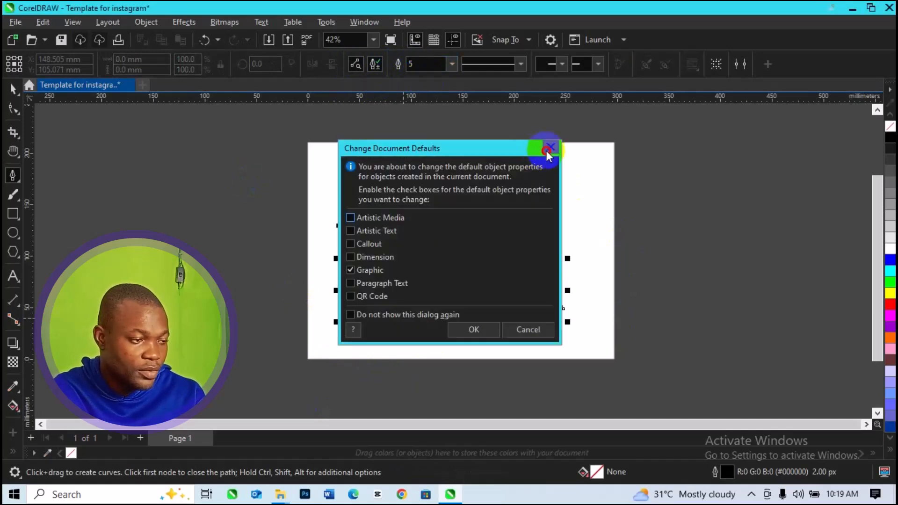
left_click(549, 149)
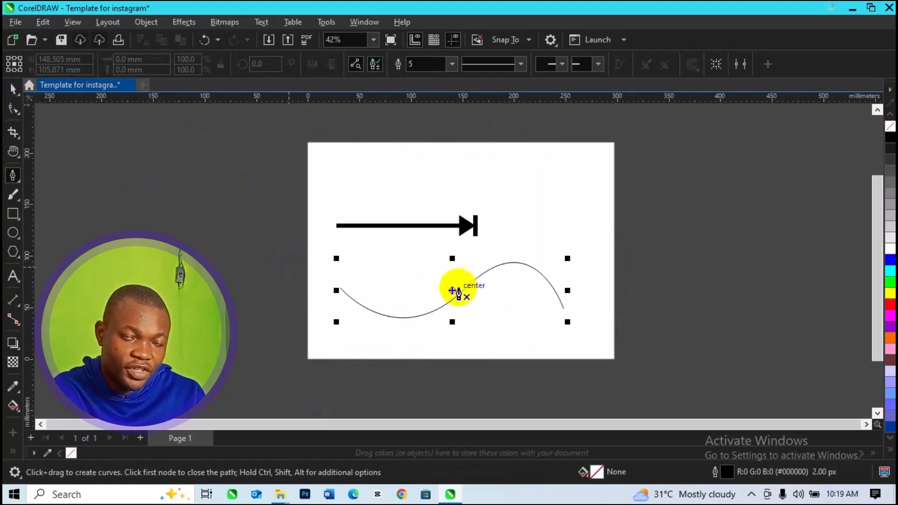
Step: Select the wavy curve and set its outline width to 45 px
left_click(12, 90)
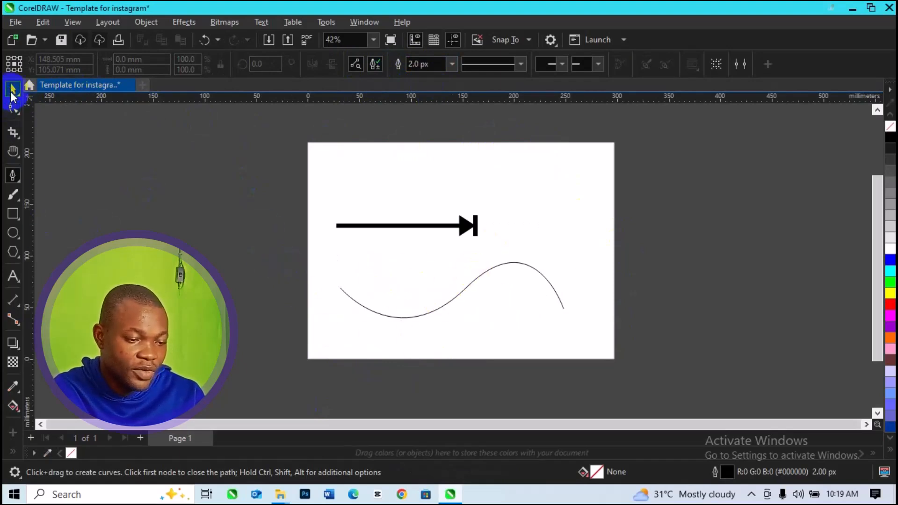
left_click(508, 265)
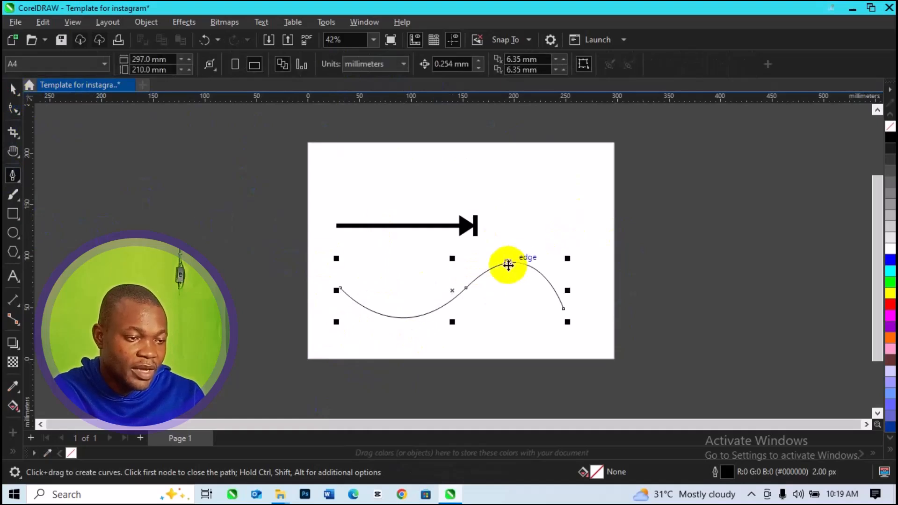
key("space")
left_click(449, 64)
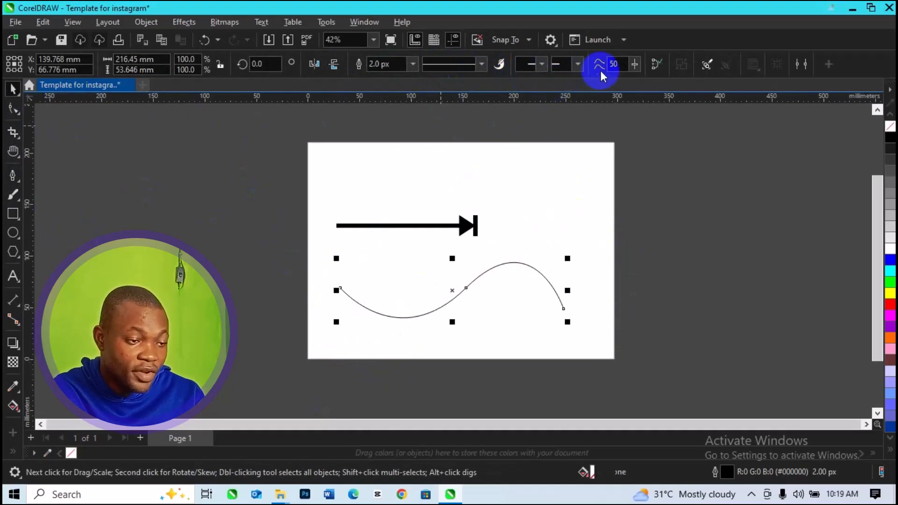
left_click(400, 66)
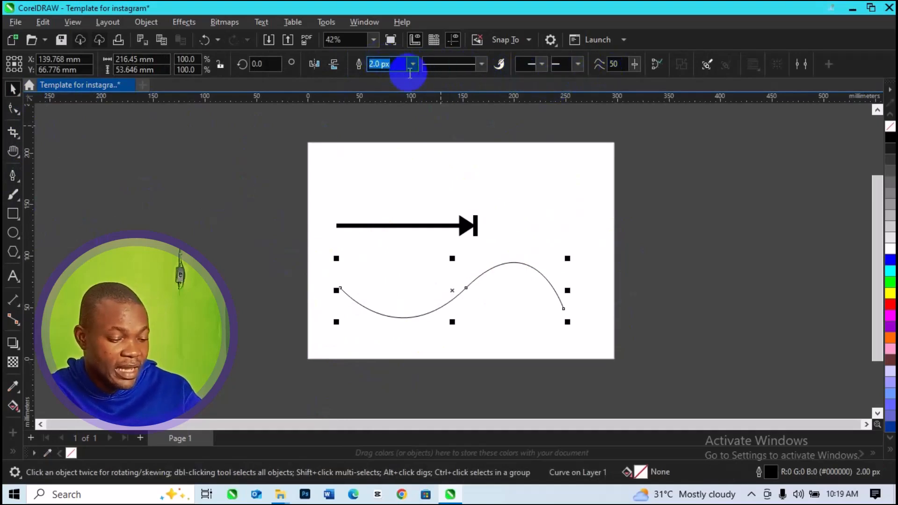
type("45")
key("Return")
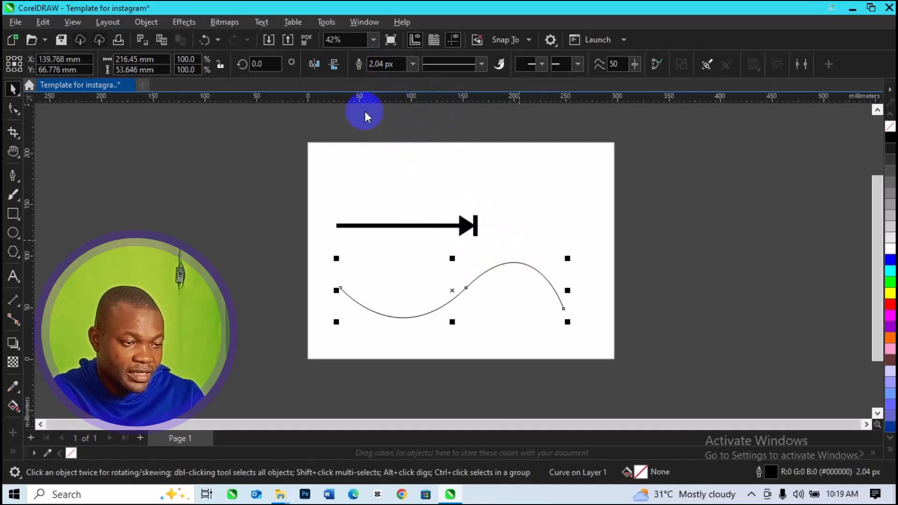
left_click(372, 64)
key("ctrl+a")
key("BackSpace")
type("45")
left_click(393, 90)
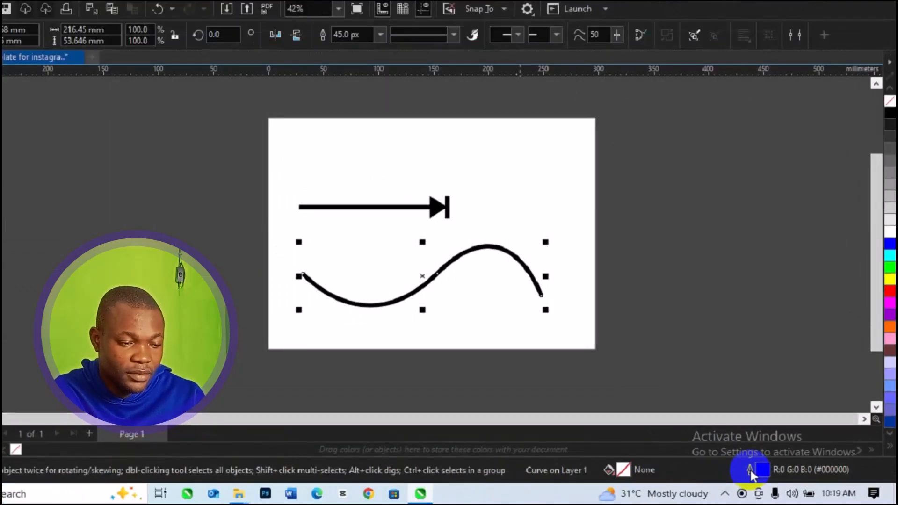
Step: Give the selected wavy curve a dashed line style in its outline settings
double_click(750, 467)
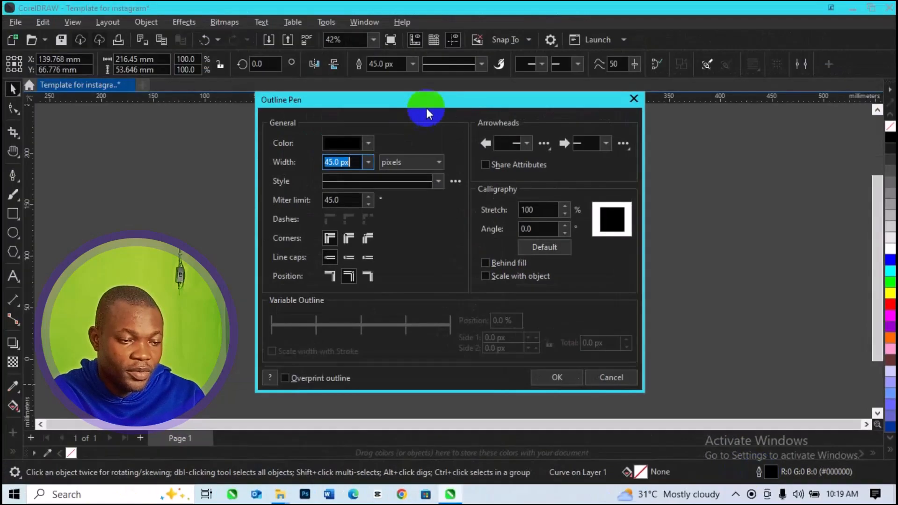
left_click_drag(426, 113, 621, 107)
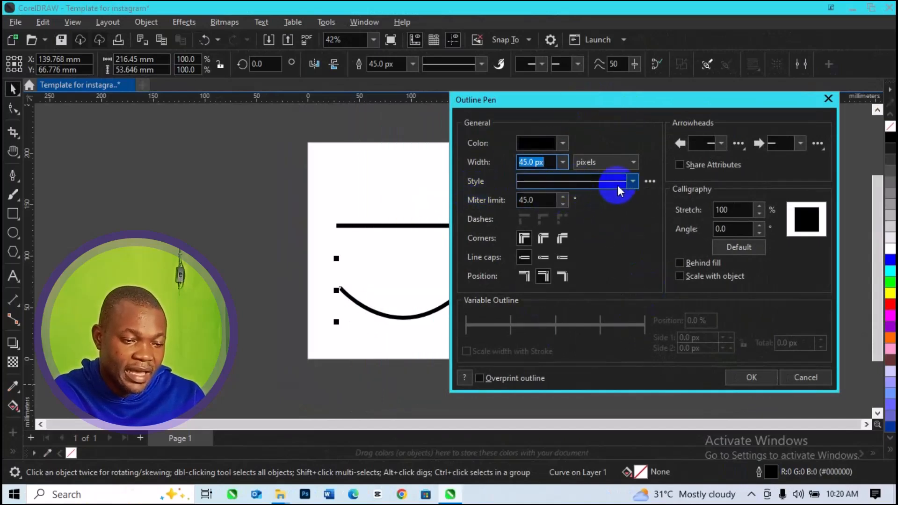
left_click(632, 181)
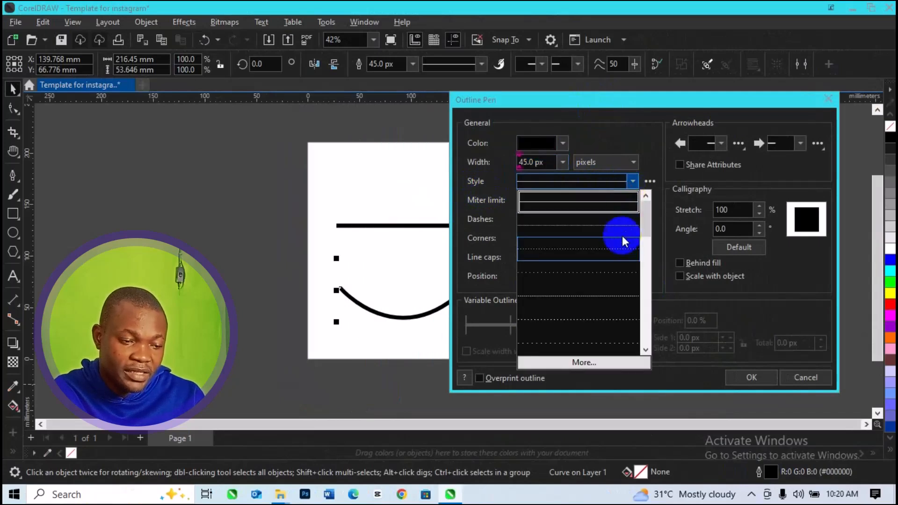
left_click(608, 314)
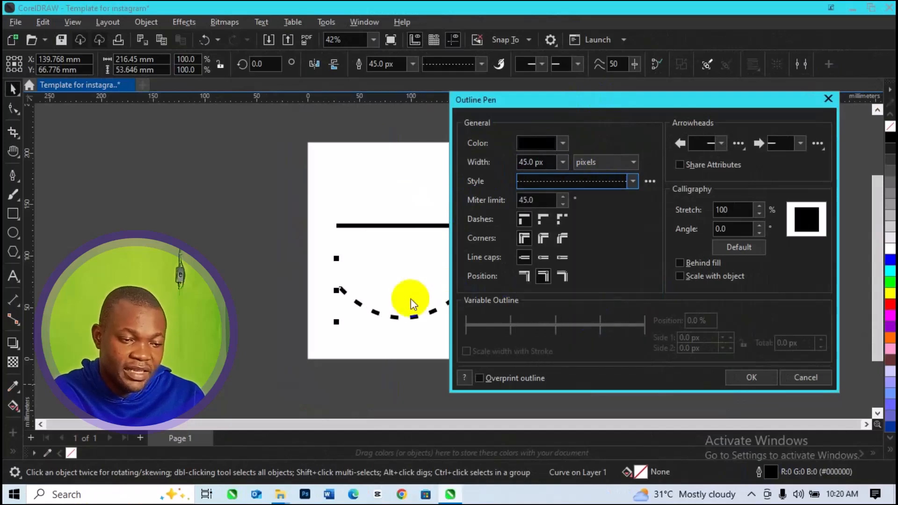
Step: Add a large pointed arrowhead with a notched tail to the wavy curve's start, and enable Behind fill and Scale with object
left_click(692, 148)
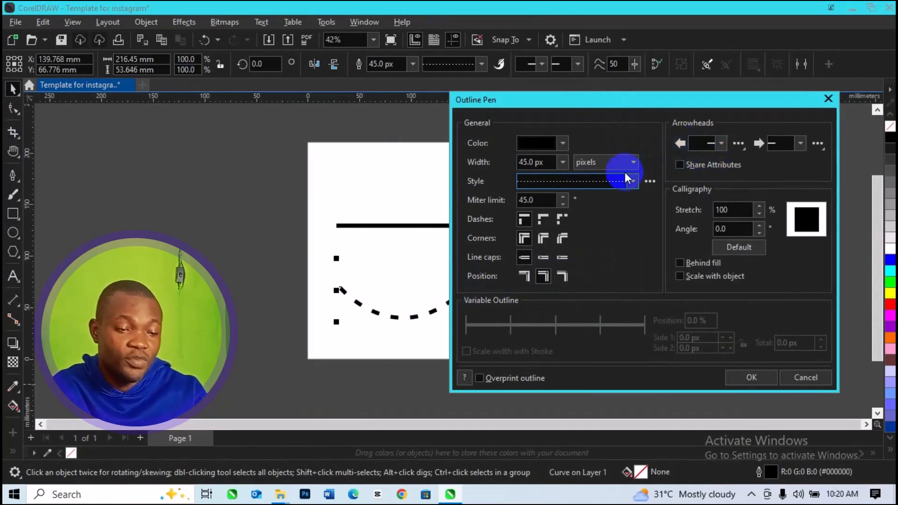
left_click(719, 145)
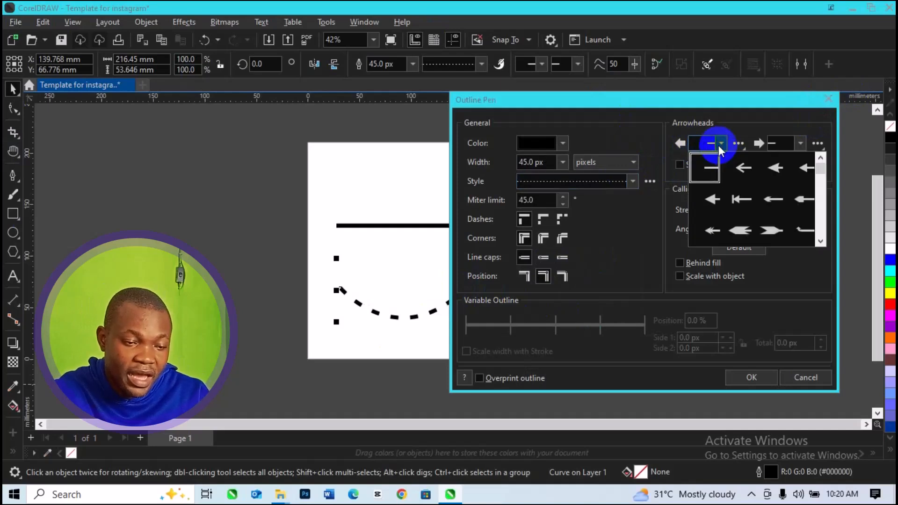
left_click(743, 229)
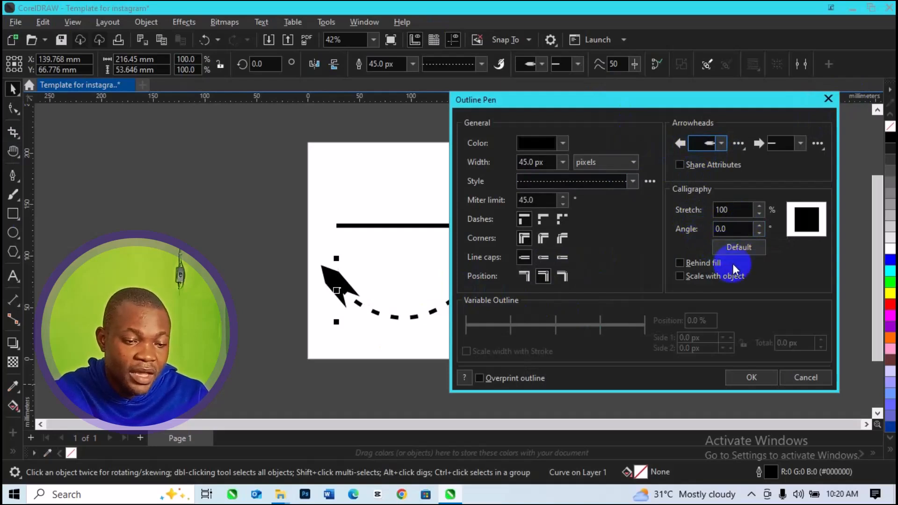
left_click(679, 263)
left_click(680, 276)
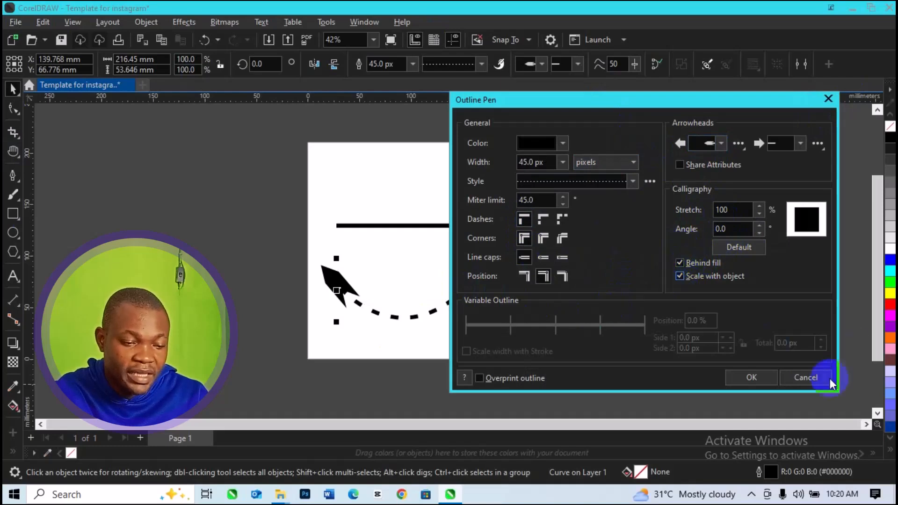
Step: Set the dashed curve's line caps to extended square, apply the outline settings and deselect the curve
left_click(542, 259)
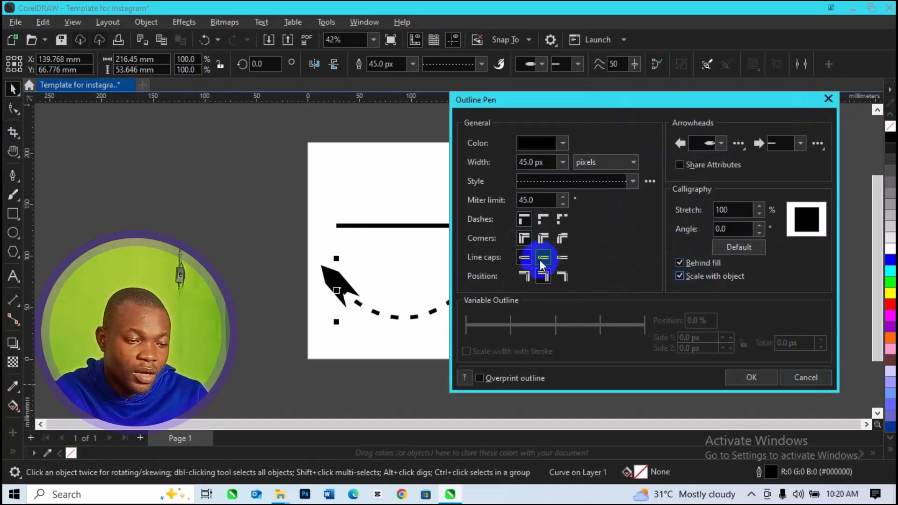
left_click(562, 257)
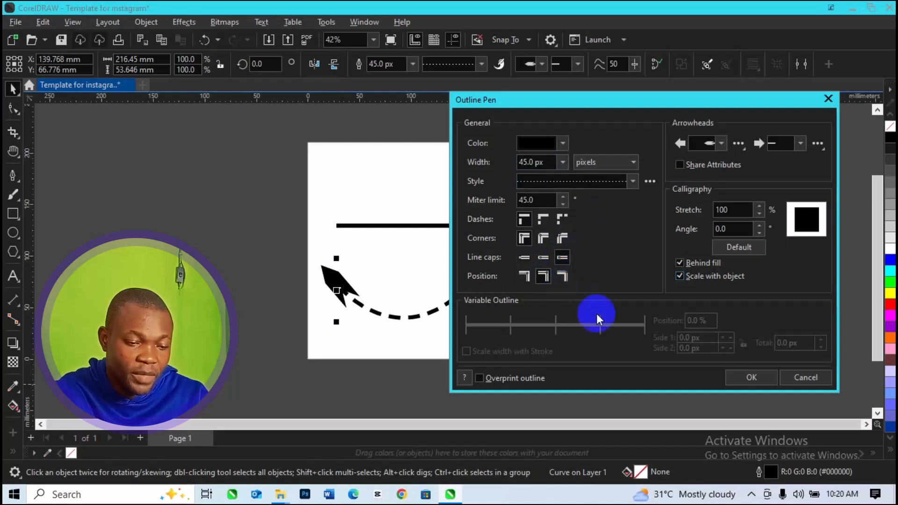
left_click(751, 377)
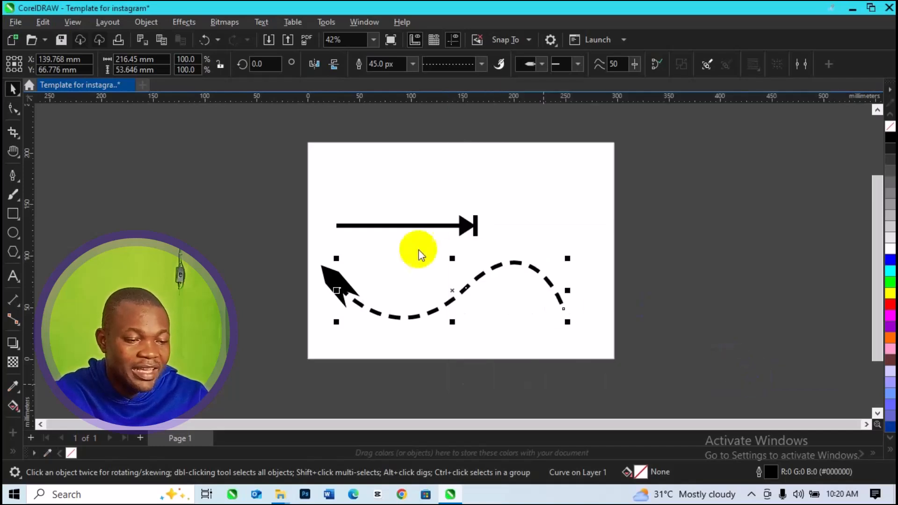
left_click(683, 372)
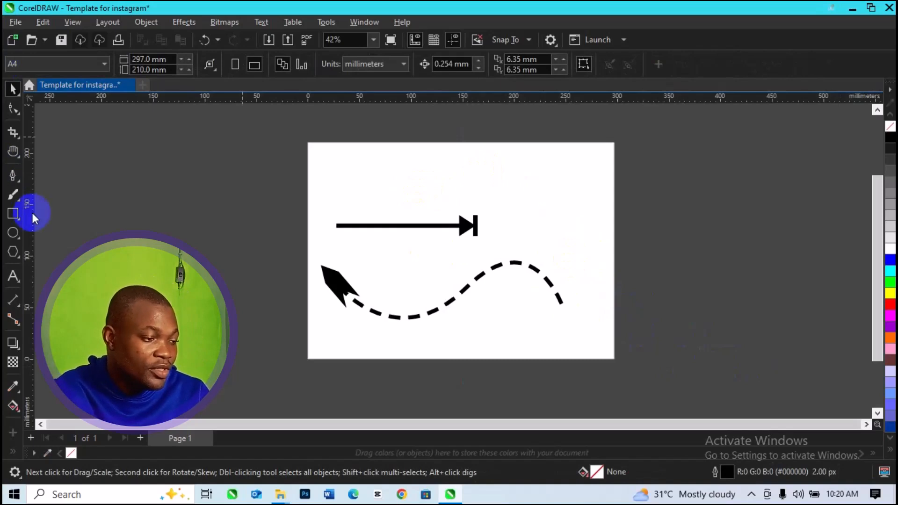
Step: Draw a straight horizontal line about 130 mm long above the barred arrow with the Pen tool
left_click(12, 182)
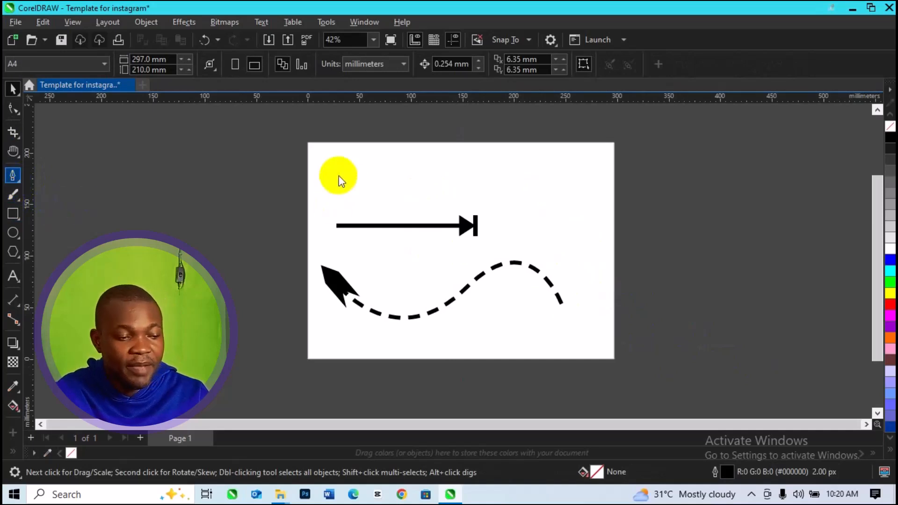
left_click(368, 178)
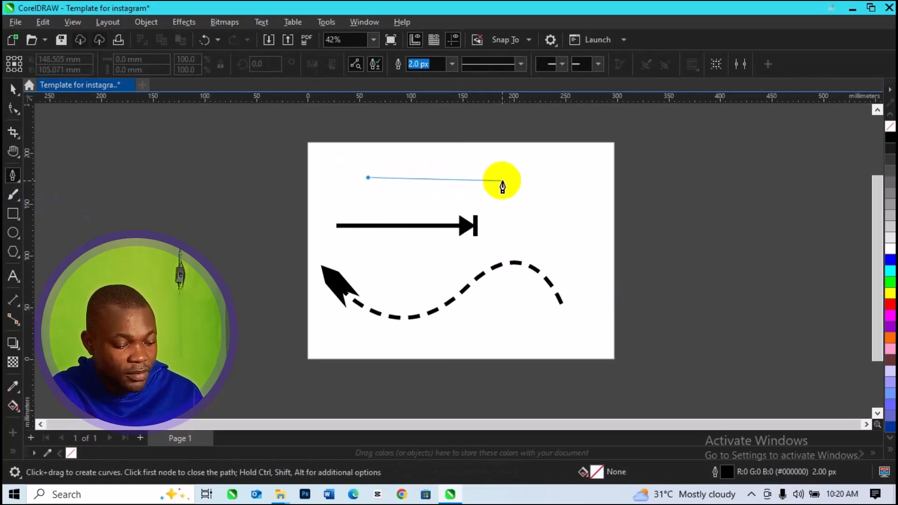
key("ctrl")
left_click(502, 178)
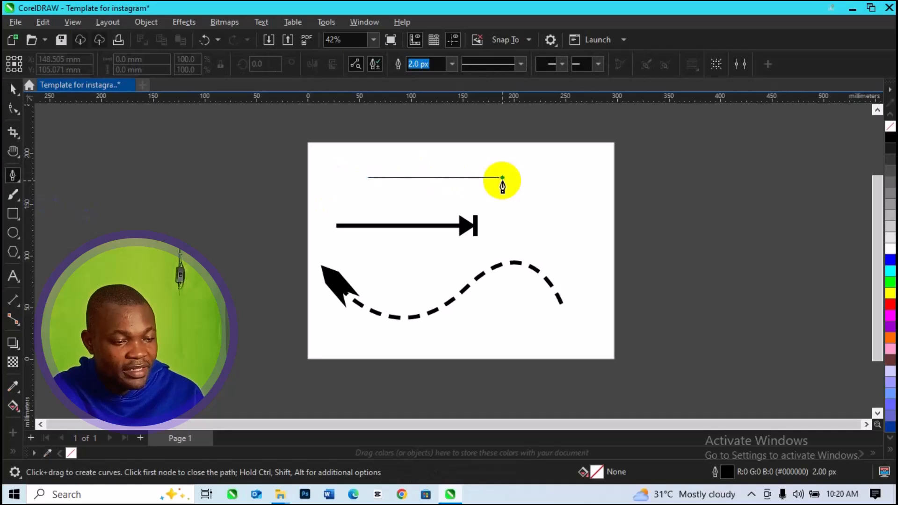
key("Escape")
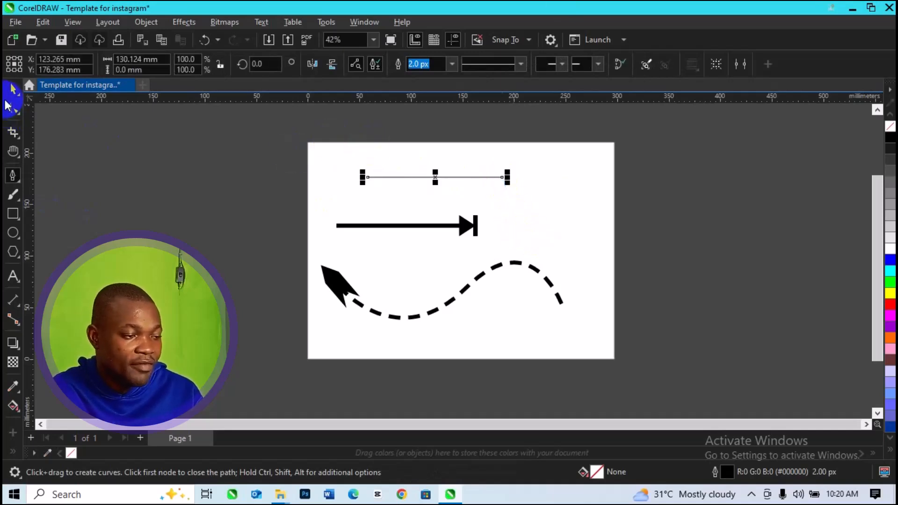
Step: Select the new horizontal line above the barred arrow and set its outline width to 35 px
left_click(9, 94)
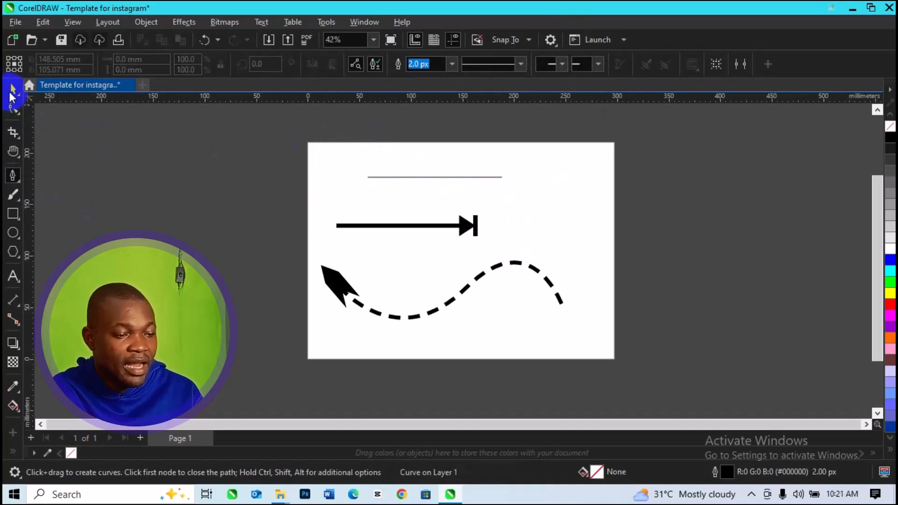
left_click(380, 178)
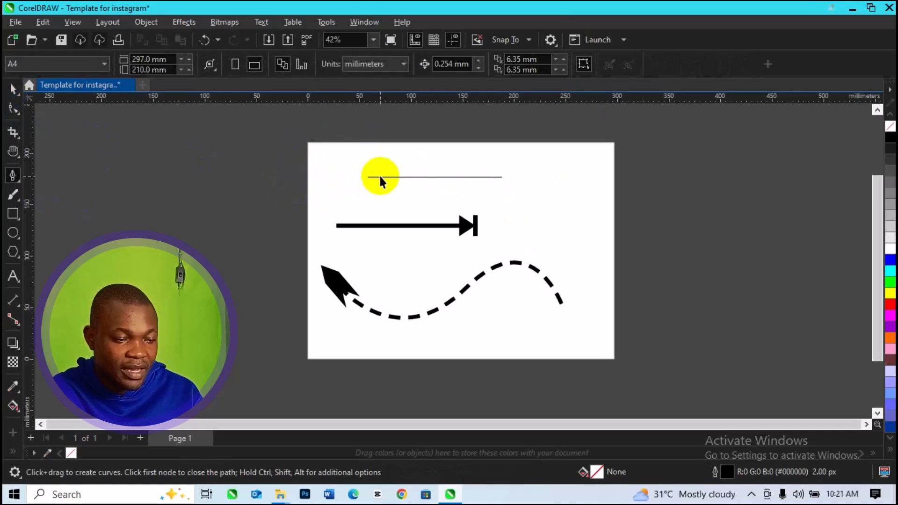
key("space")
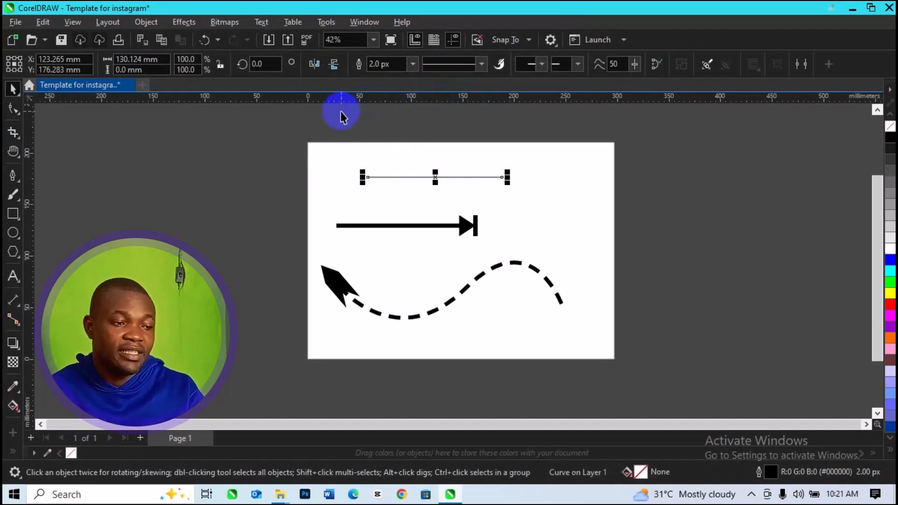
left_click(400, 64)
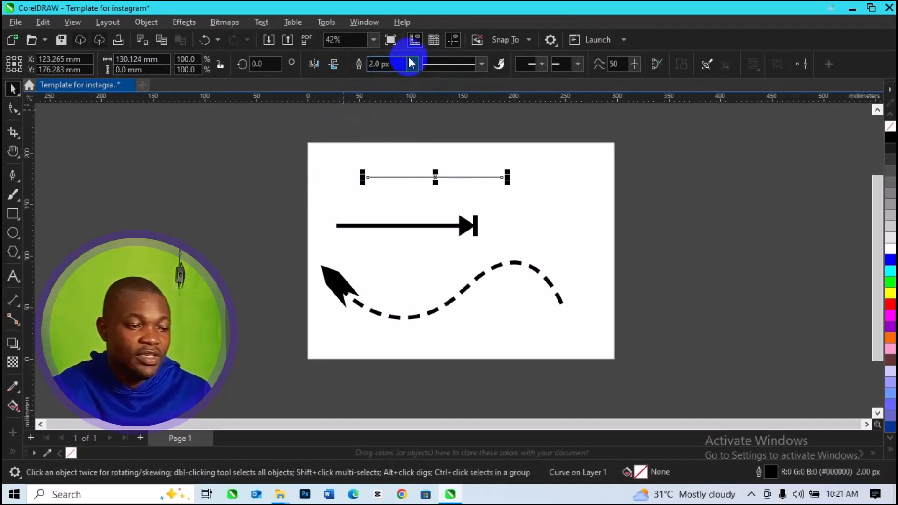
double_click(380, 65)
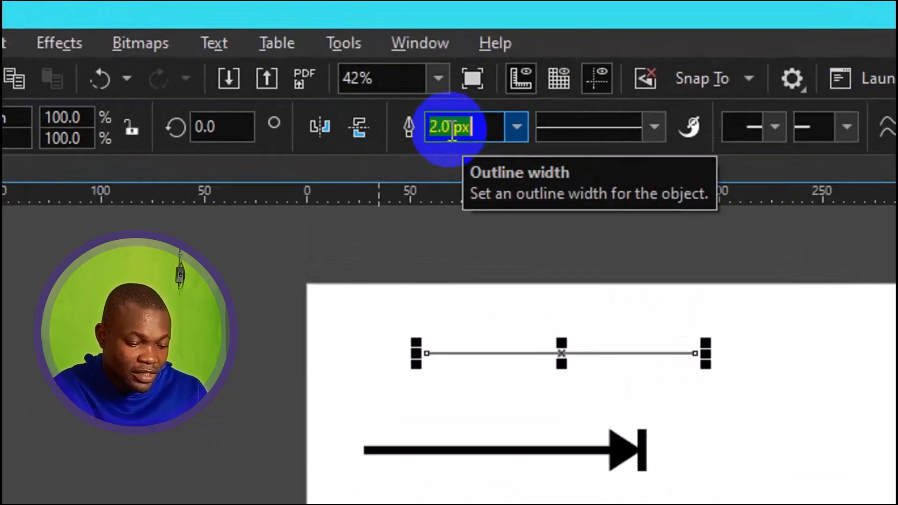
type("35")
key("Return")
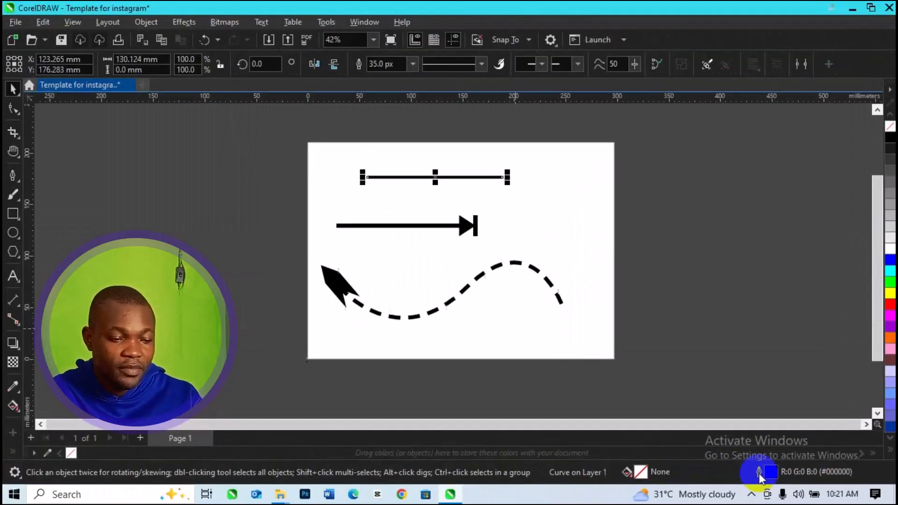
Step: Add a start arrowhead shaped like a circled crosshair to the 35 px line in its outline settings
double_click(759, 474)
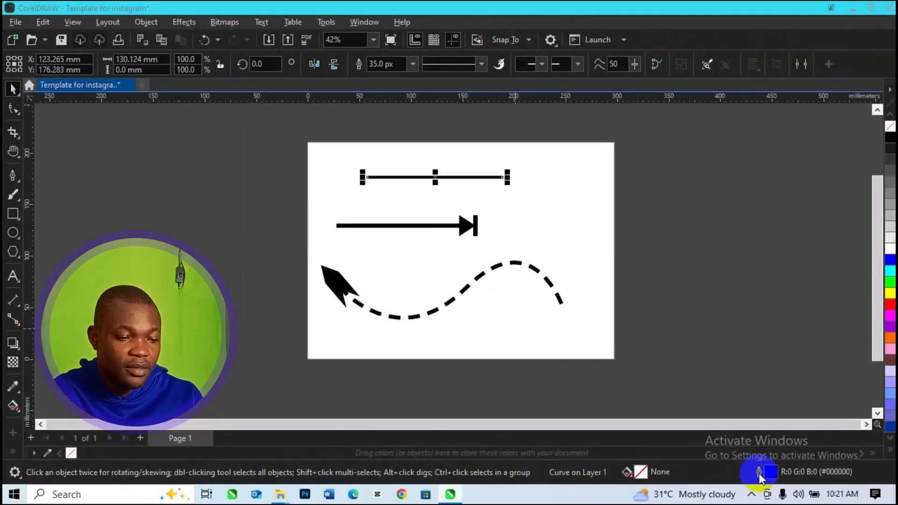
left_click_drag(426, 100, 672, 122)
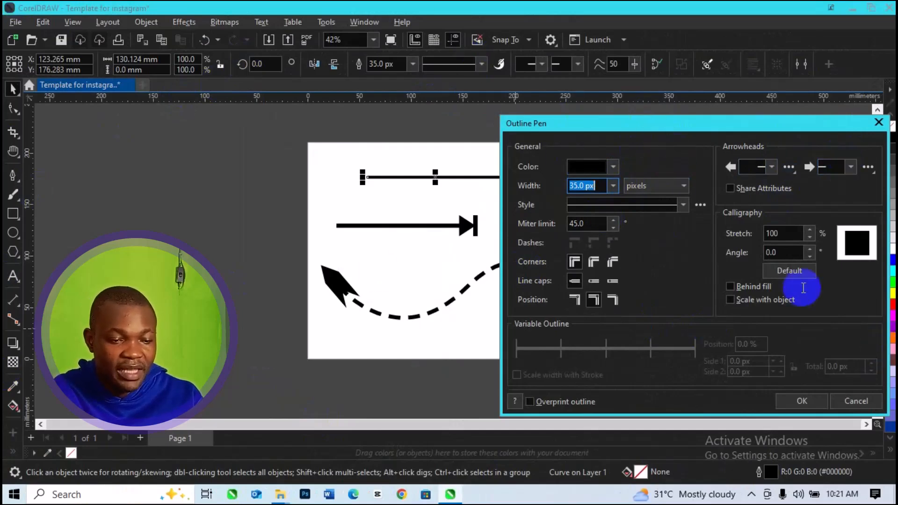
left_click(774, 170)
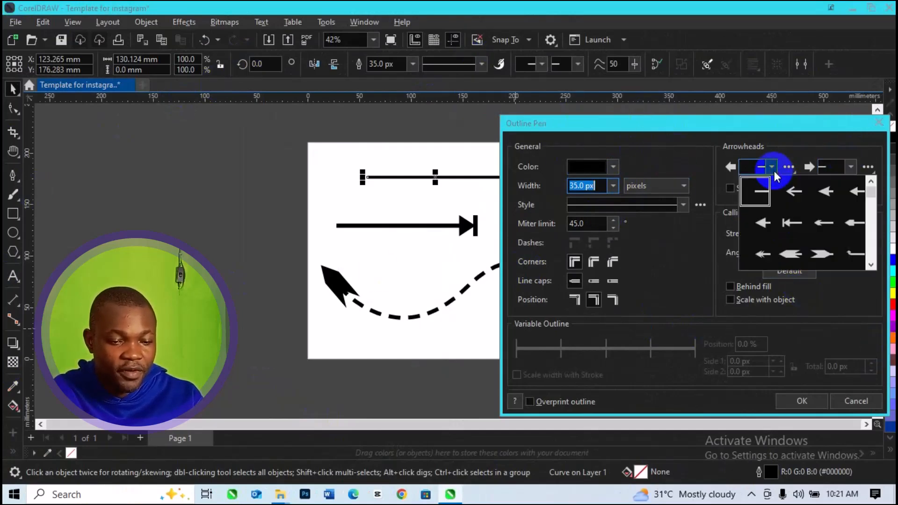
left_click(872, 243)
left_click(873, 243)
left_click(872, 244)
left_click(873, 244)
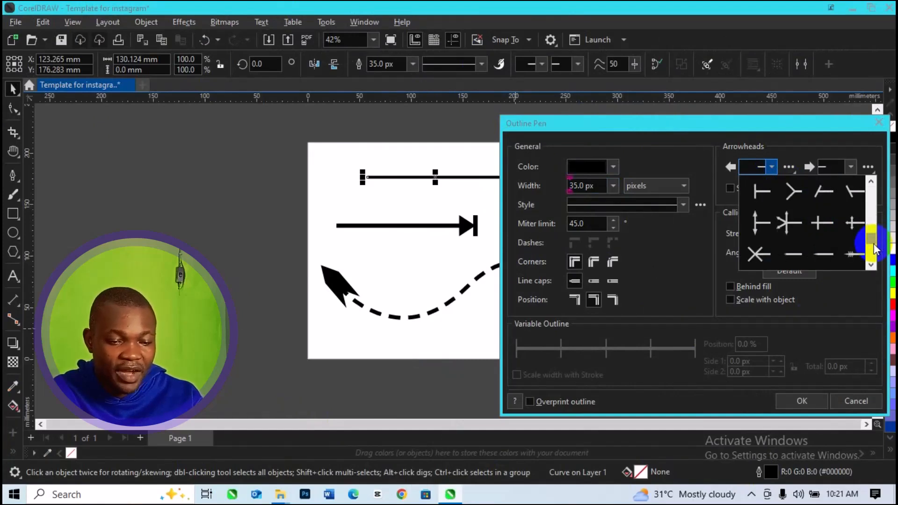
left_click(873, 255)
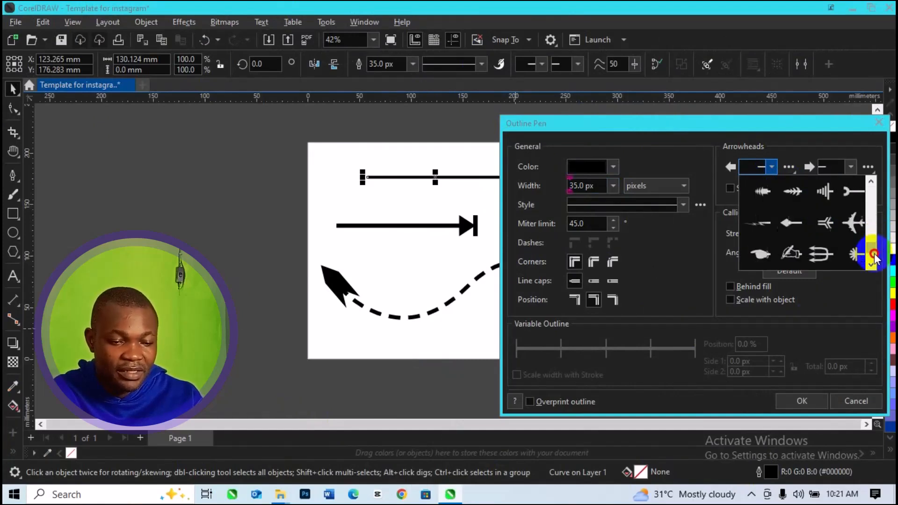
left_click(873, 257)
left_click(871, 257)
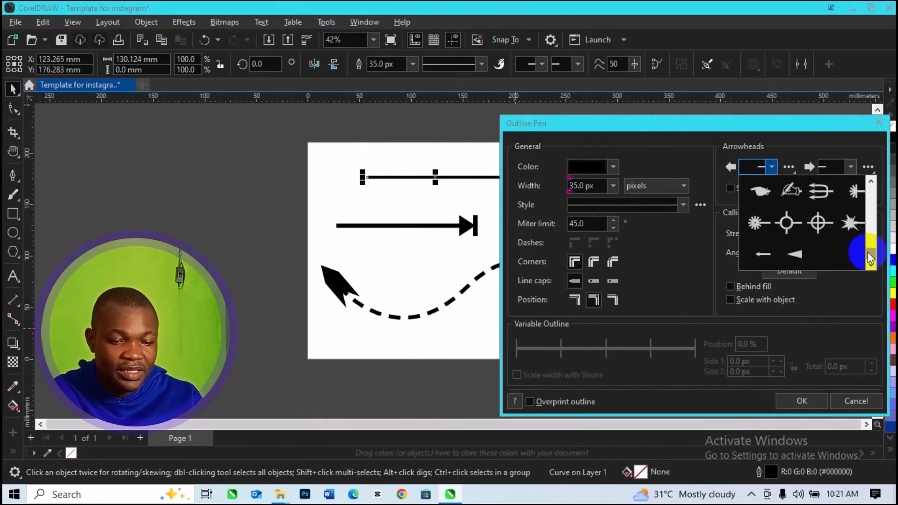
left_click(817, 222)
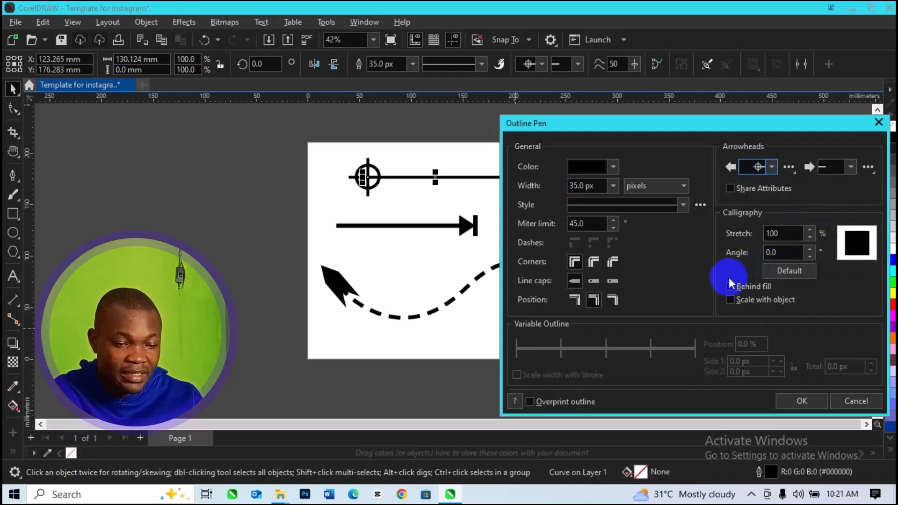
Step: Enable Behind fill and Scale with object for the crosshair line, choose extended square caps and round corners, and apply the settings
left_click(730, 287)
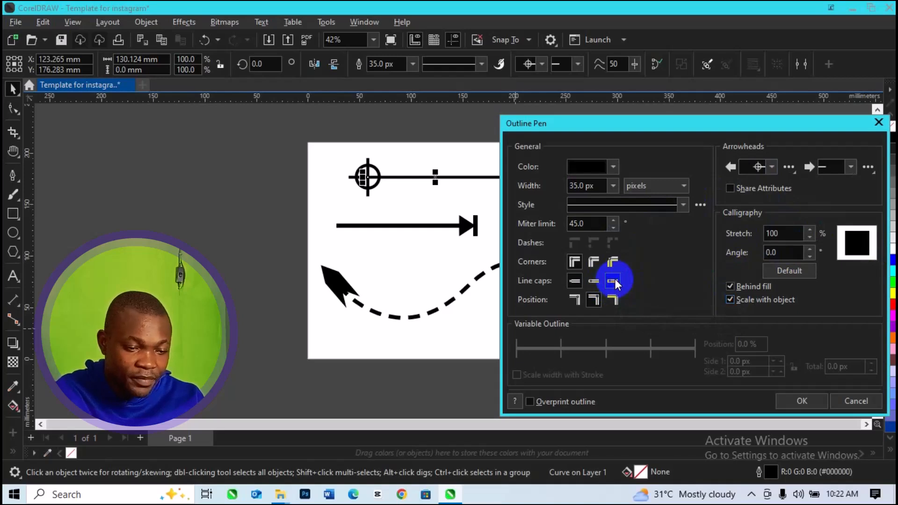
left_click(614, 280)
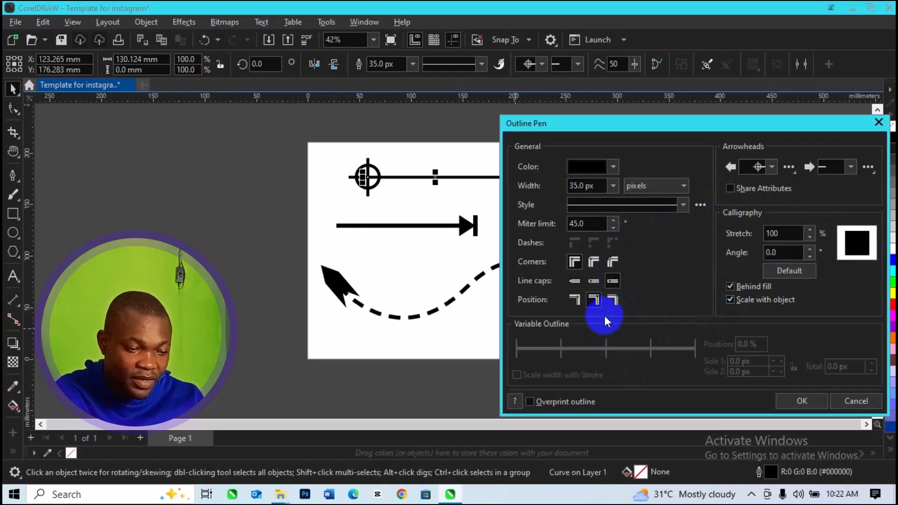
left_click(592, 263)
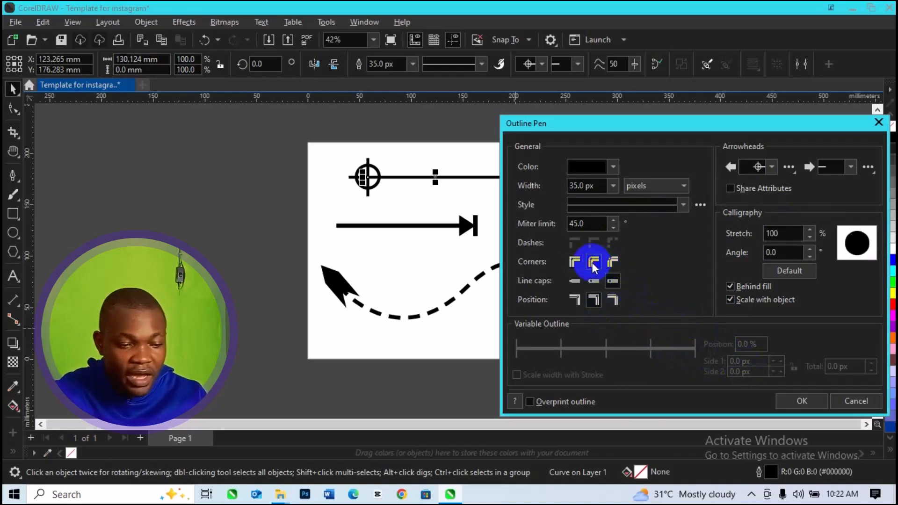
left_click(801, 402)
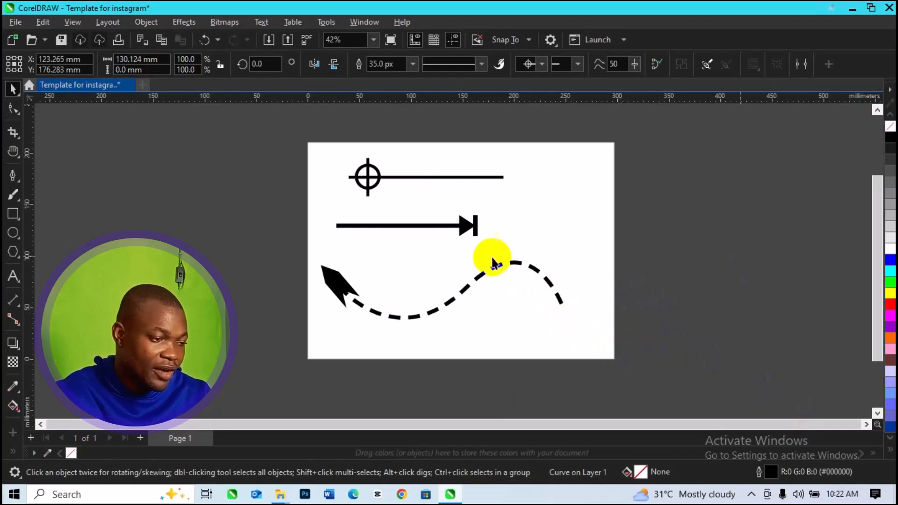
Step: Draw an open S-shaped curve about 84 mm wide and 18 mm high beside the barred arrow with the Pen tool
left_click(9, 177)
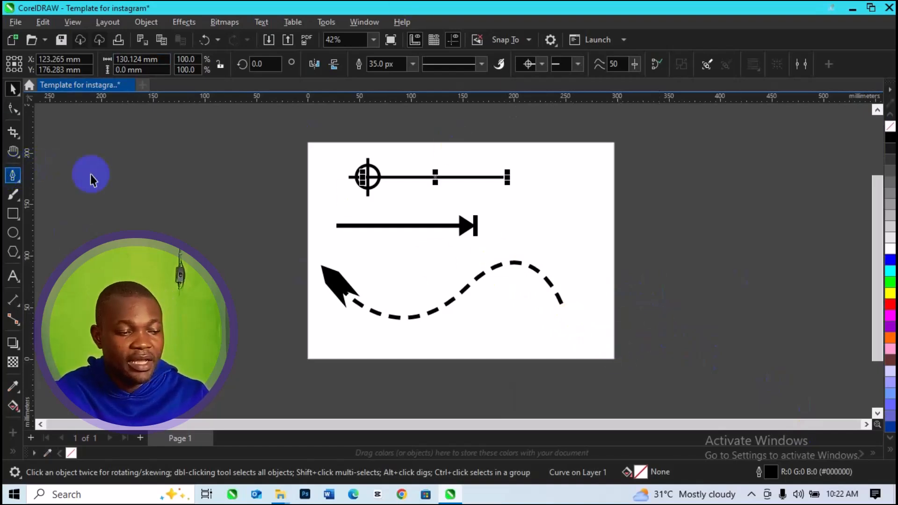
left_click(513, 228)
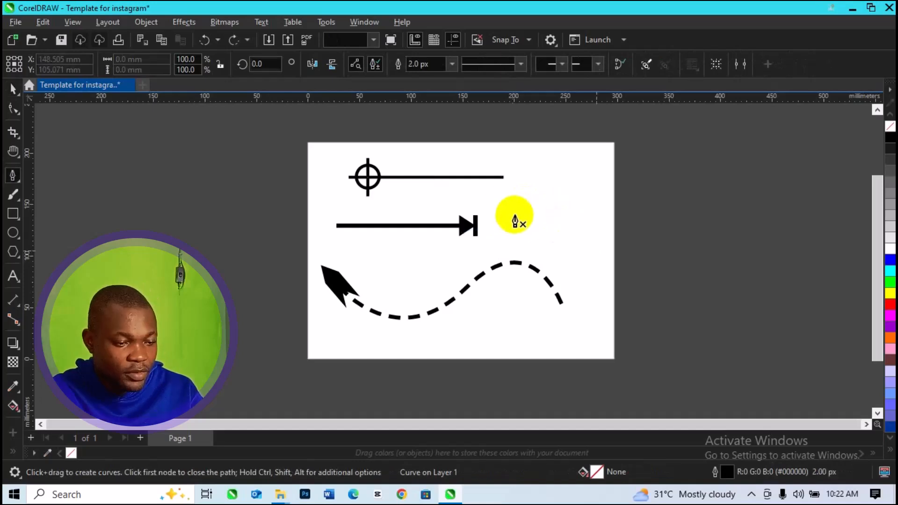
left_click(503, 205)
mouse_move(540, 210)
left_mouse_down()
mouse_move(567, 190)
mouse_move(593, 221)
mouse_move(616, 199)
mouse_move(615, 184)
left_mouse_up()
key("ctrl+z")
left_click(590, 214)
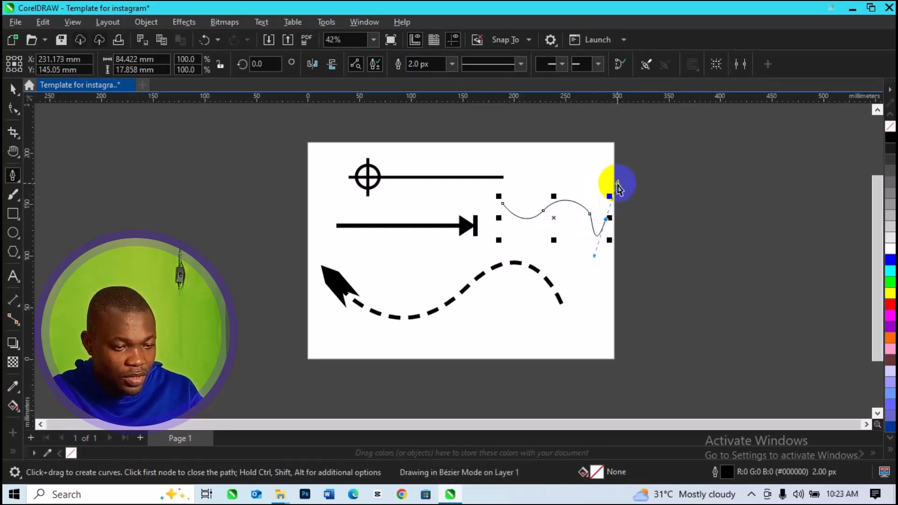
key("ctrl+z")
key("Escape")
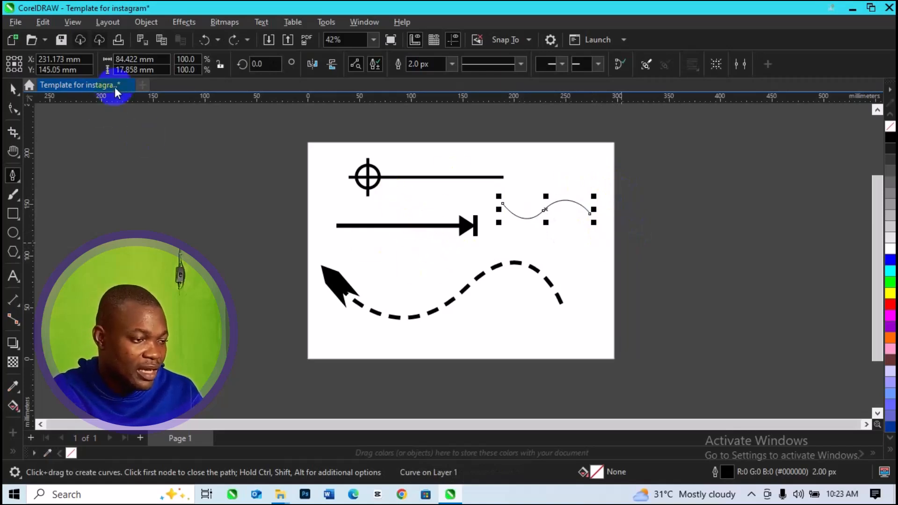
Step: Select the new S-shaped curve beside the barred arrow and set its outline width to 60 px
left_click(14, 87)
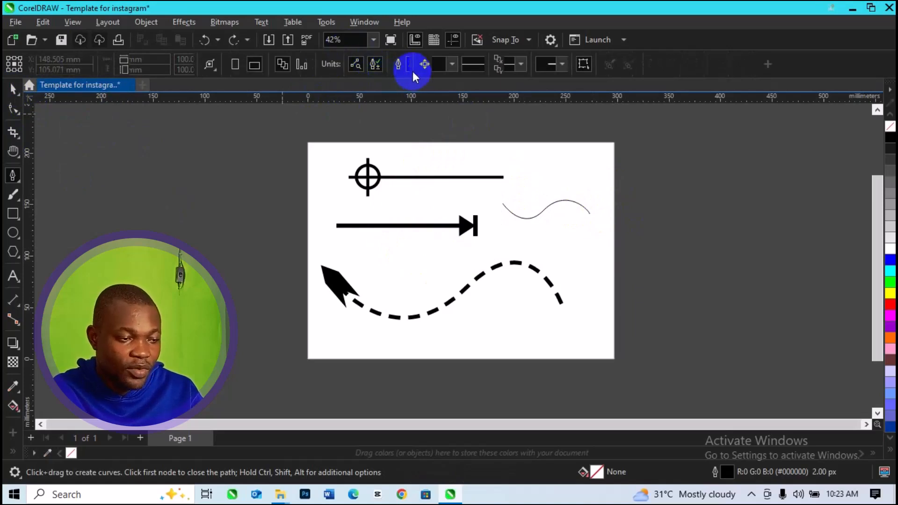
left_click(520, 218)
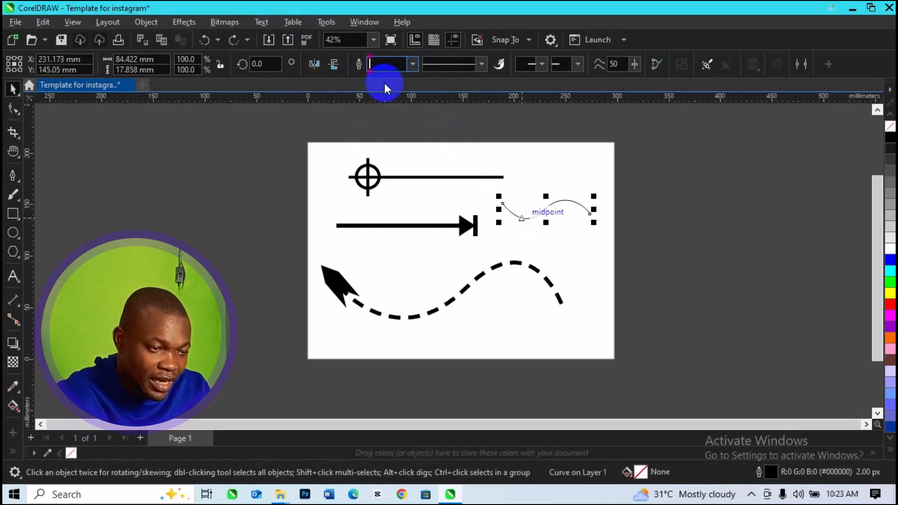
type("60")
key("Return")
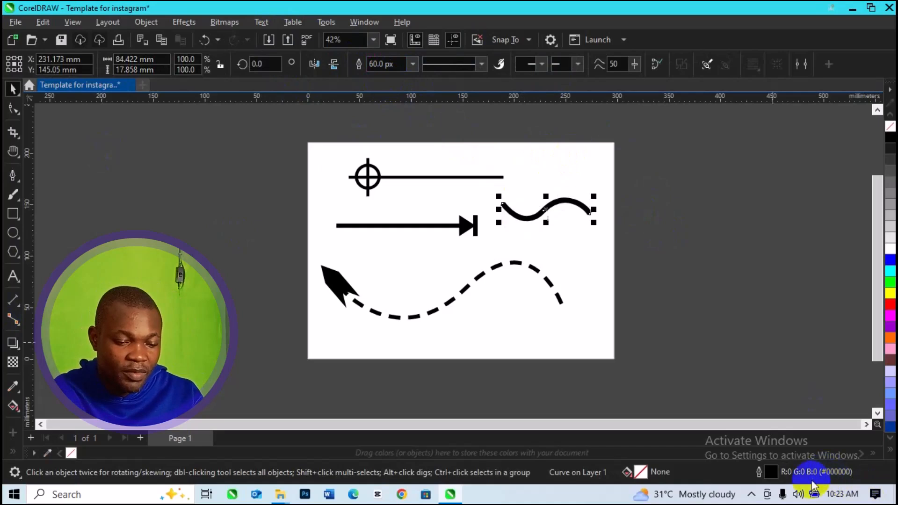
Step: Open the outline settings of the 60 px curve and choose round corners
double_click(758, 474)
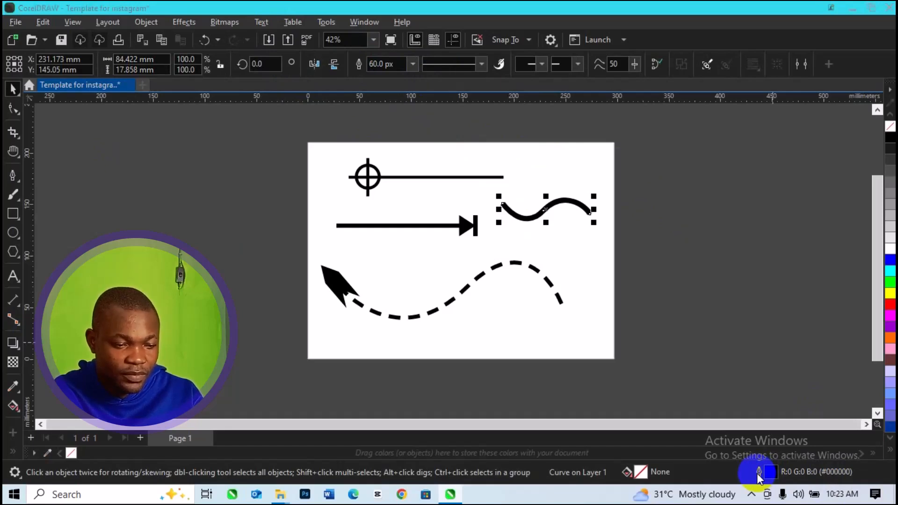
left_click_drag(459, 101, 725, 123)
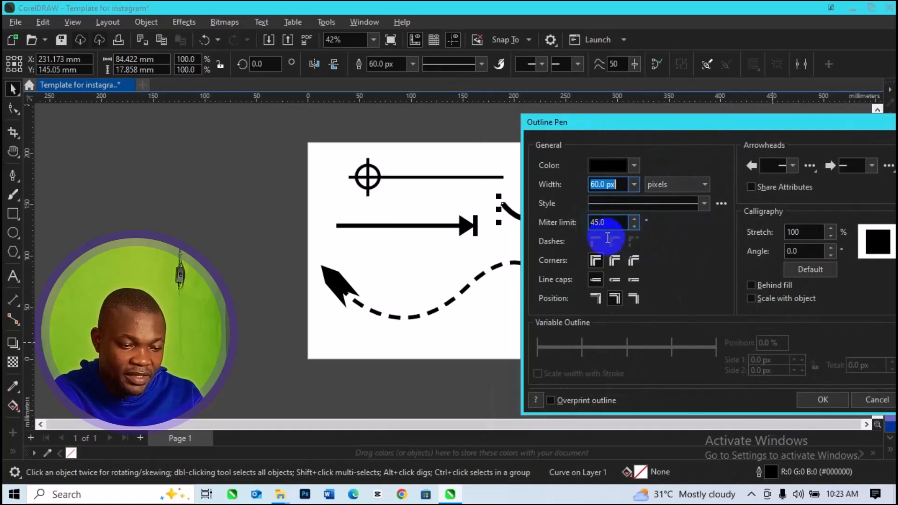
left_click(619, 264)
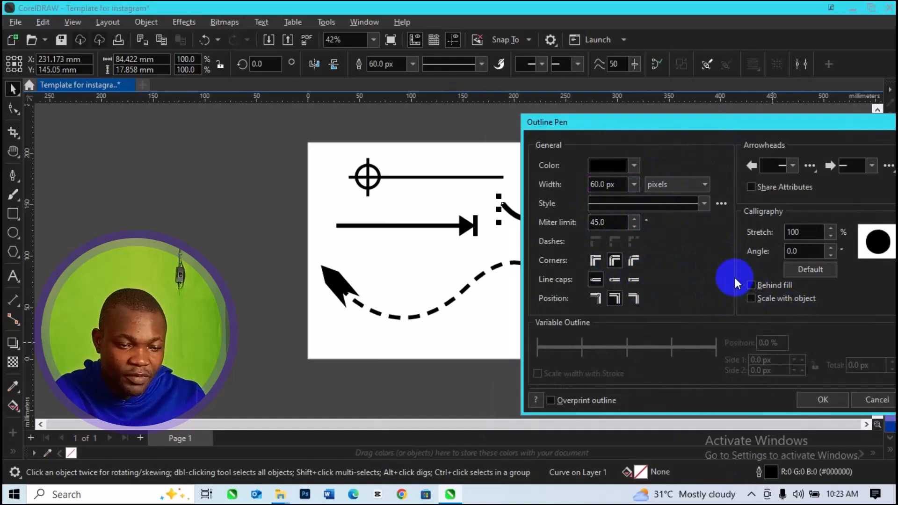
Step: Try the airplane shape as the end arrowhead of the 60 px curve
left_click(868, 168)
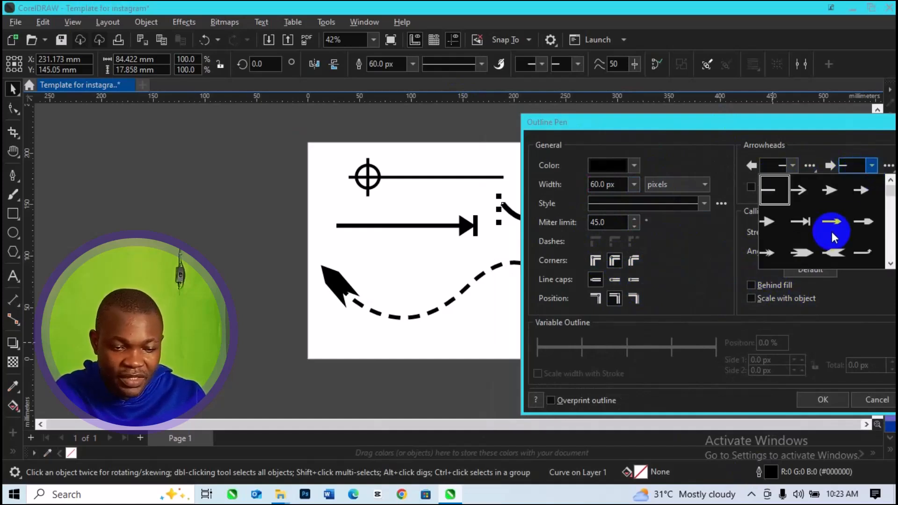
left_click(888, 239)
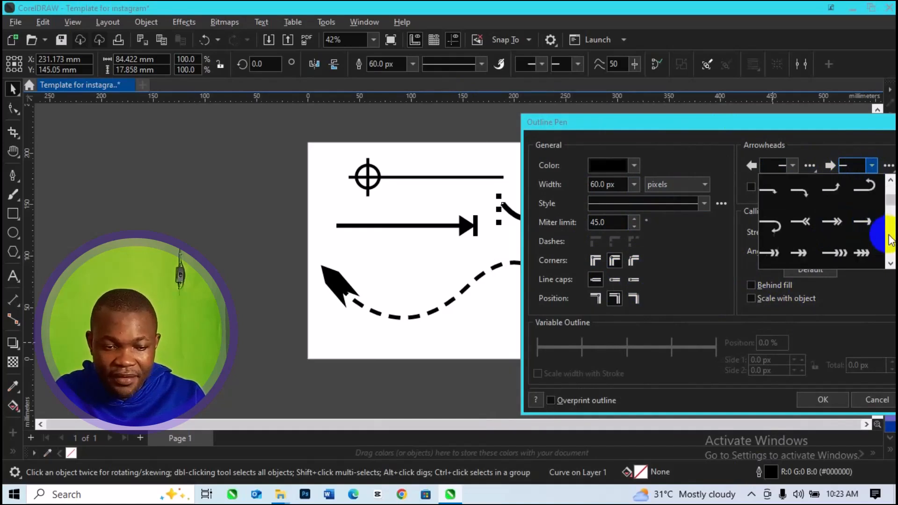
left_click(889, 237)
left_click(889, 237)
mouse_move(889, 240)
left_mouse_down()
mouse_move(888, 260)
mouse_move(890, 251)
left_mouse_up()
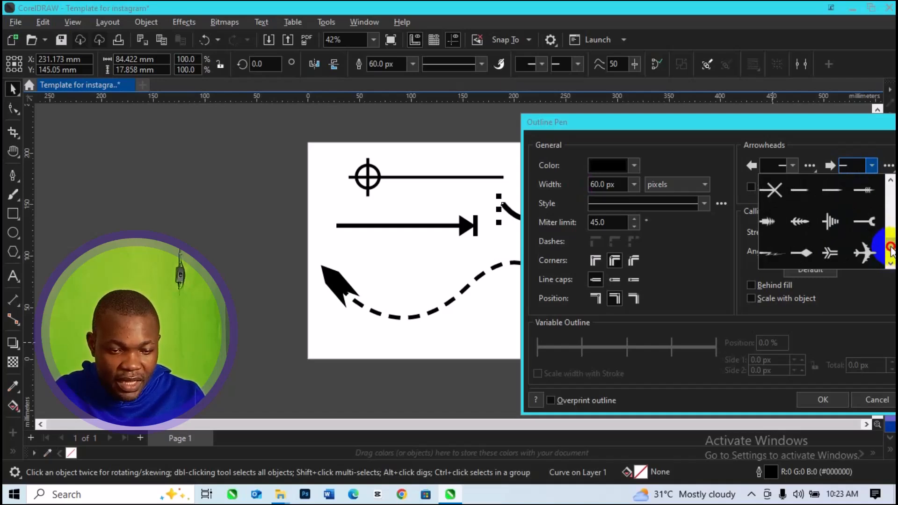
left_click(864, 253)
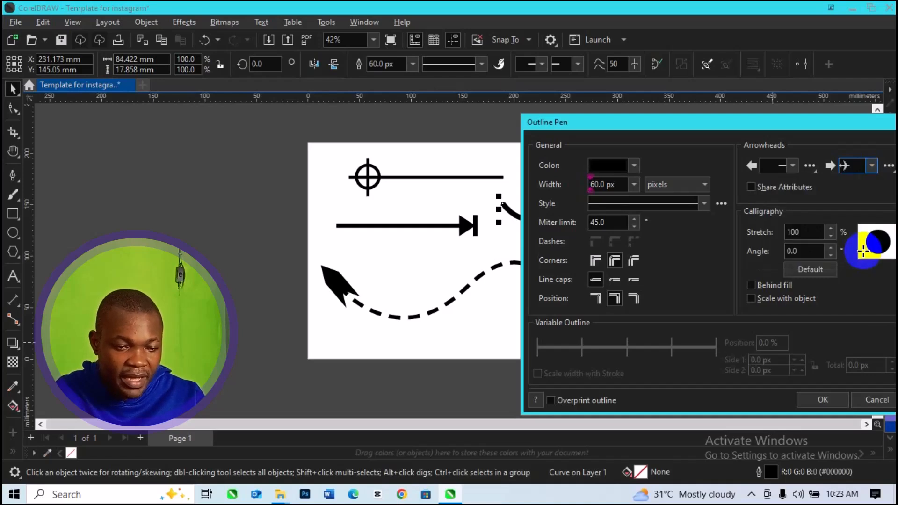
Step: Enable Behind fill and Scale with object for the 60 px curve and set its miter limit to 23
left_click(753, 286)
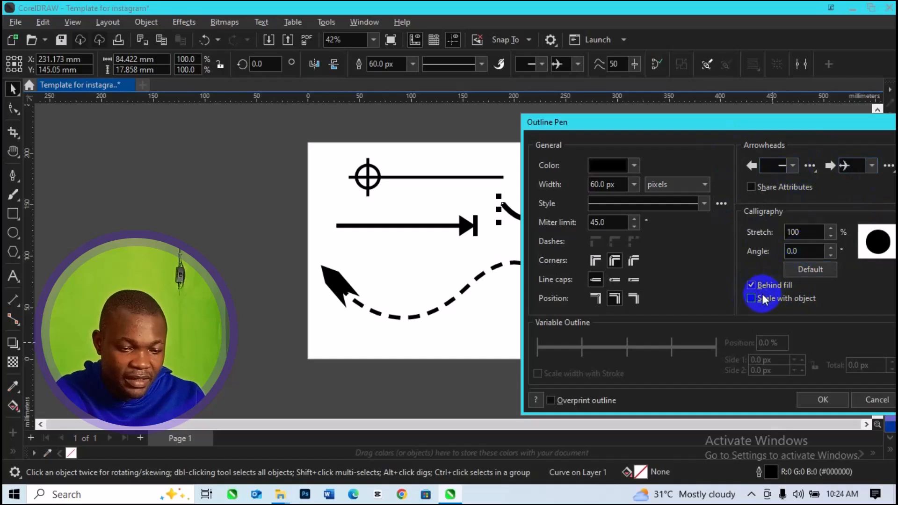
left_click_drag(818, 123, 160, 103)
left_click_drag(240, 121, 320, 133)
left_click(87, 230)
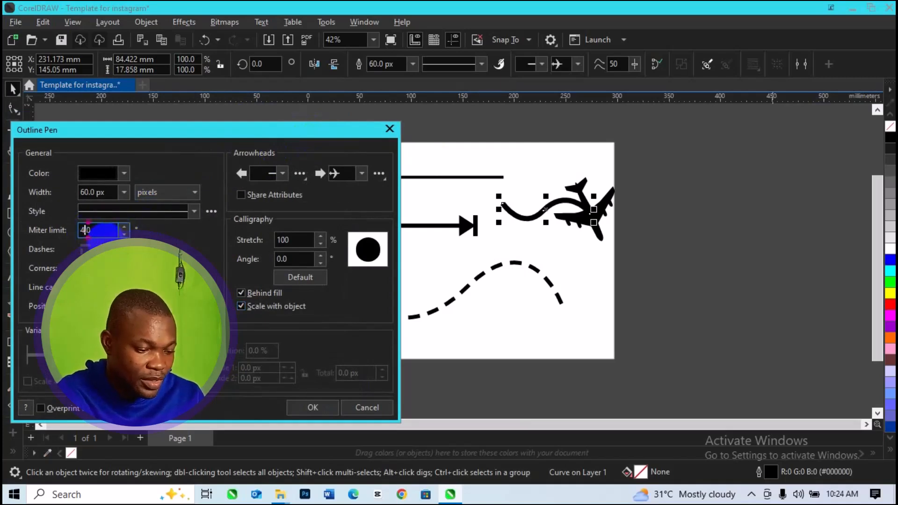
key("BackSpace")
type("25")
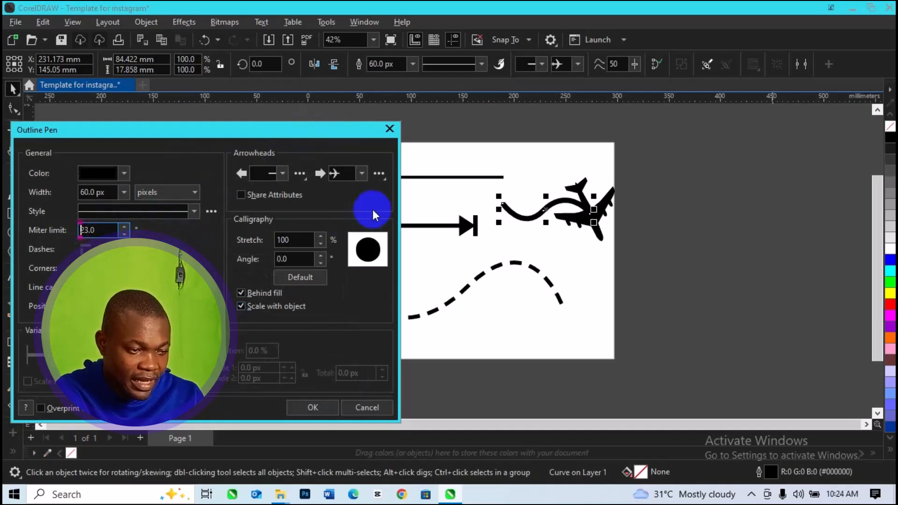
Step: Try a trident and a triple-chevron shape as the end arrowhead of the 60 px curve
left_click(358, 176)
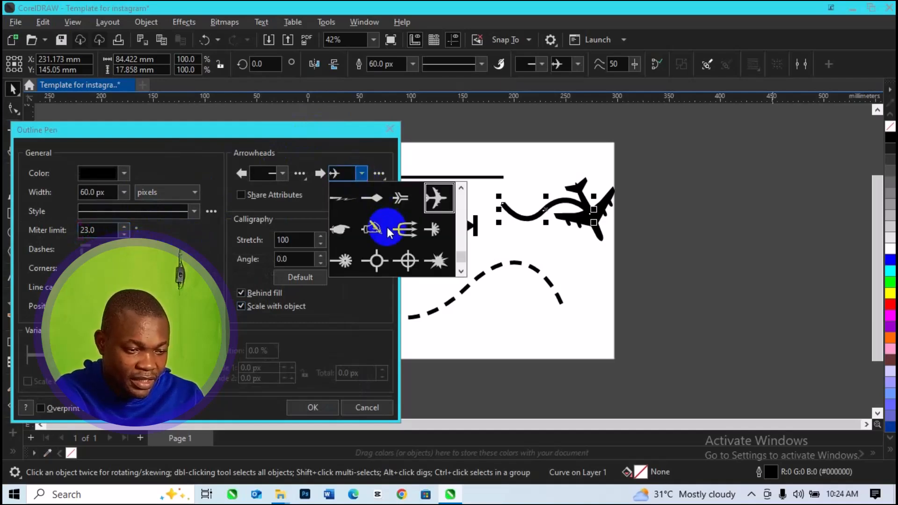
left_click(397, 239)
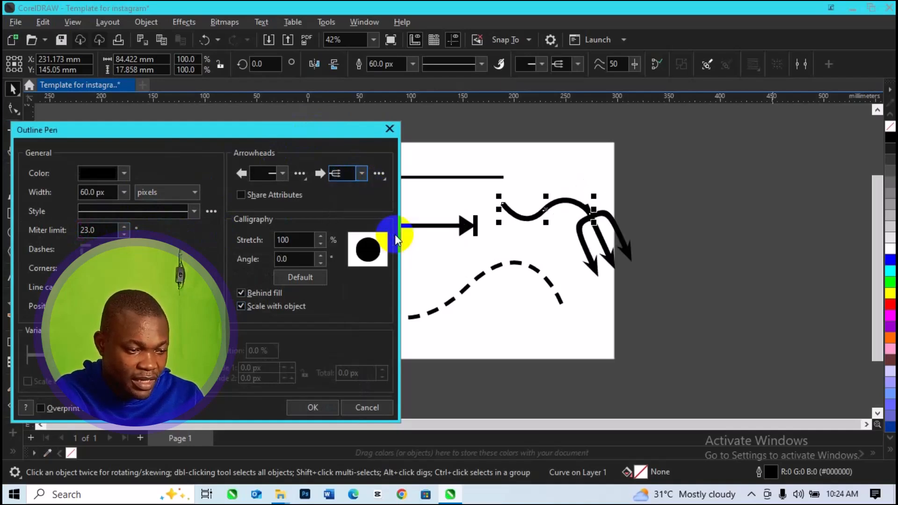
left_click(361, 175)
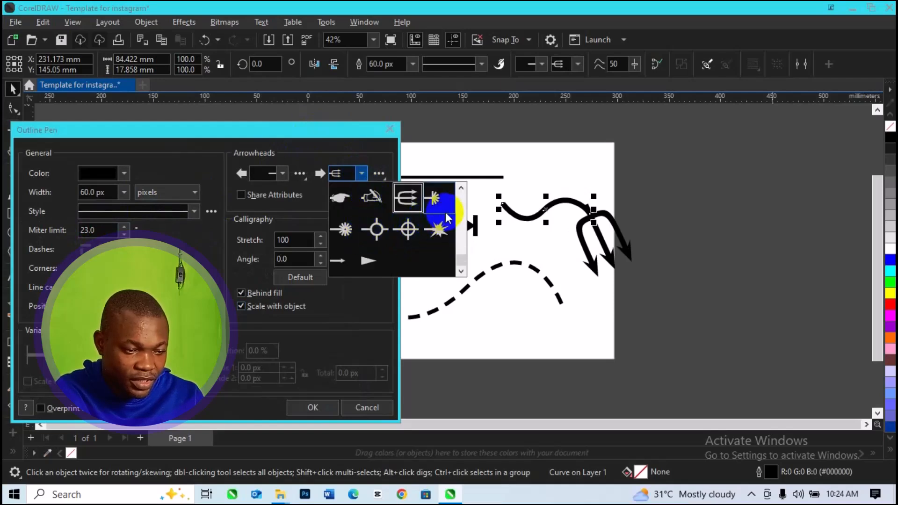
scroll(460, 234, "up", 1)
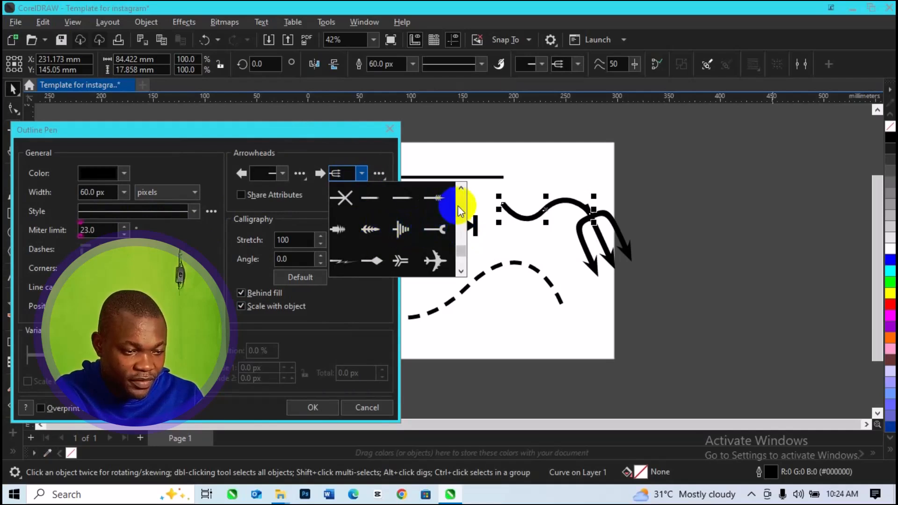
left_click(460, 211)
left_click(460, 210)
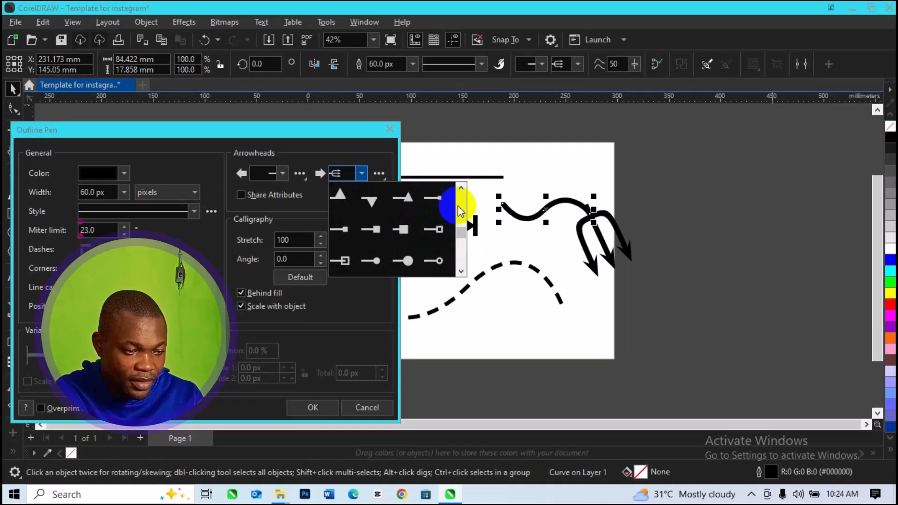
left_click(460, 210)
left_click(461, 211)
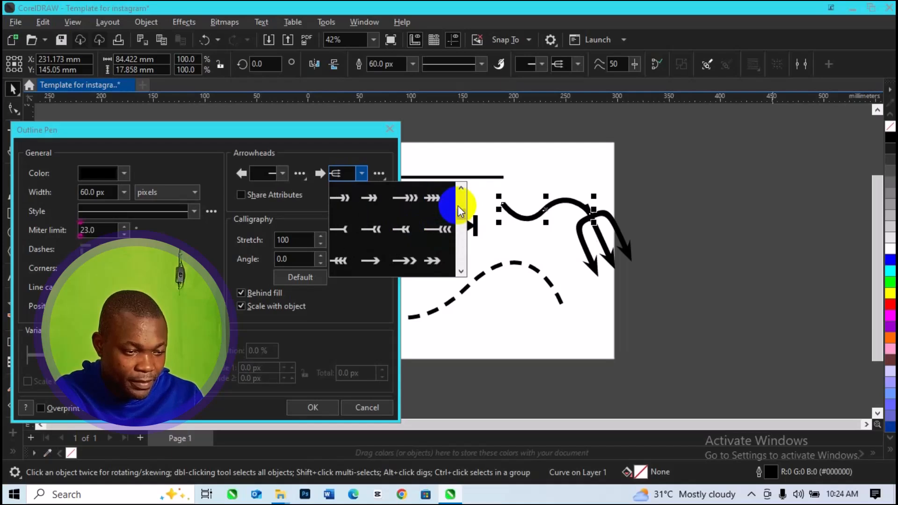
left_click(404, 198)
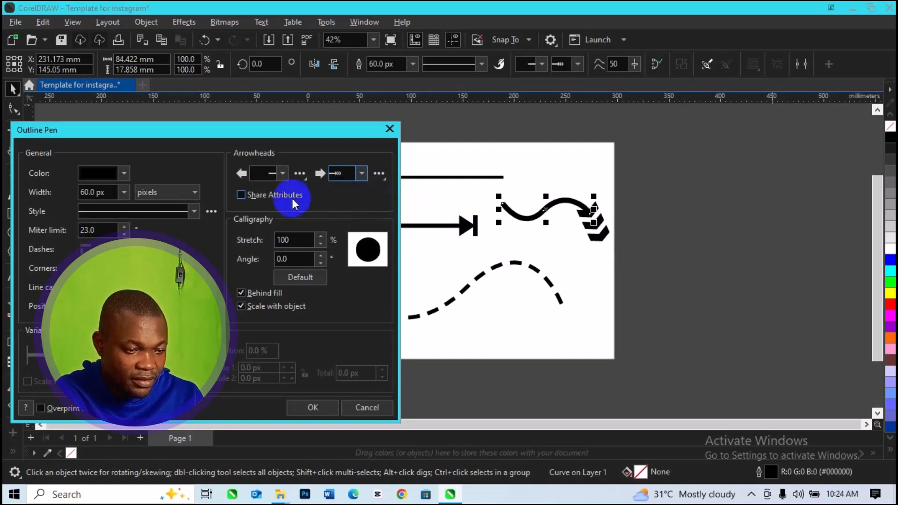
Step: Remove the end arrowhead from the 60 px curve
left_click(363, 175)
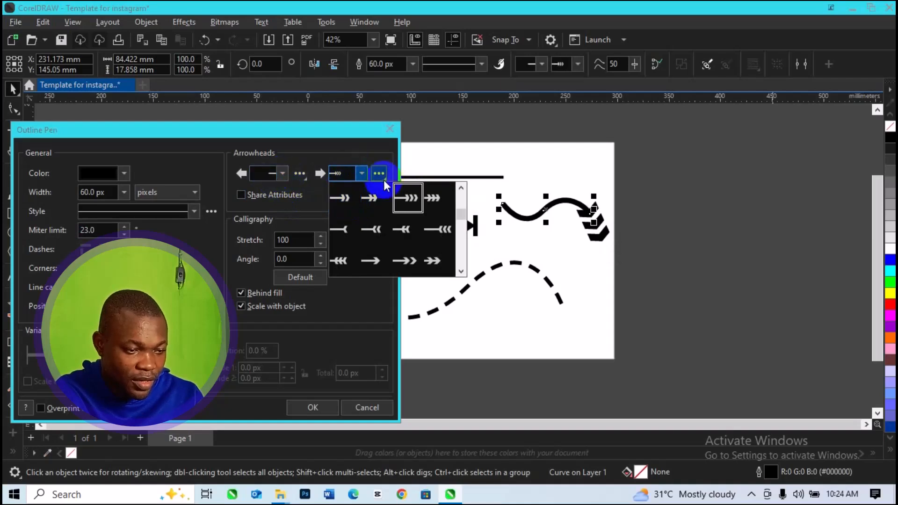
left_click(460, 201)
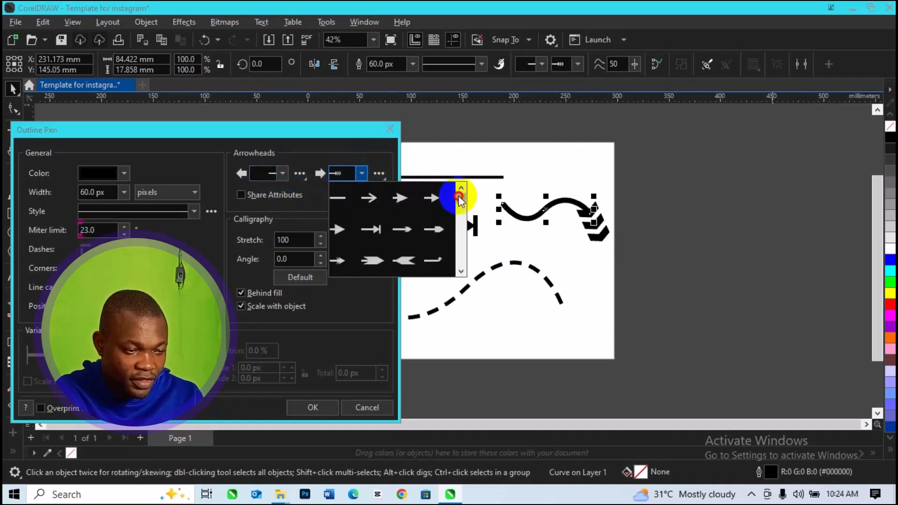
left_click(342, 196)
left_click(250, 178)
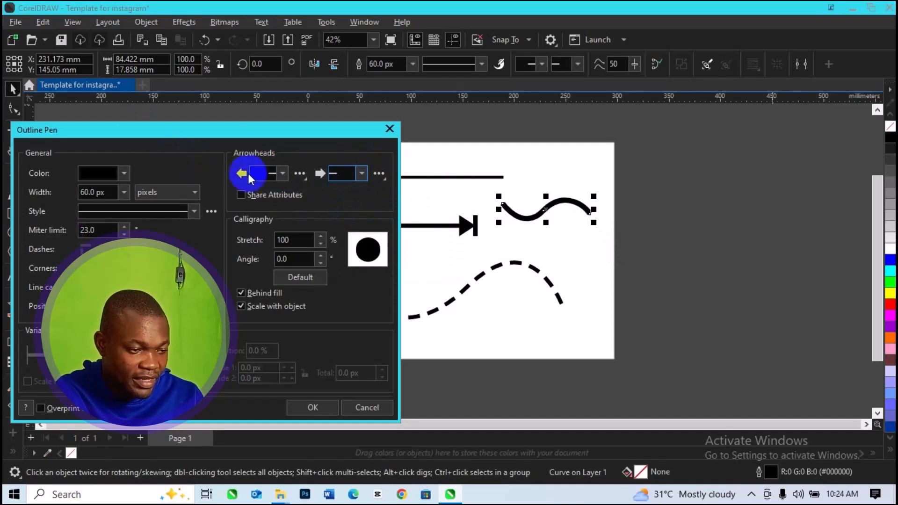
Step: Try an arrow-fletching shape and a filled circle as the start arrowhead of the 60 px curve
left_click(277, 173)
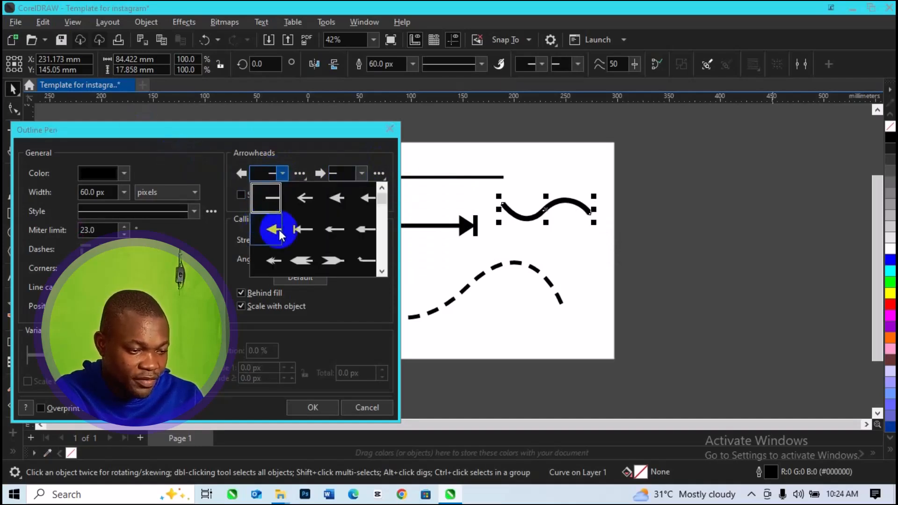
left_click(326, 262)
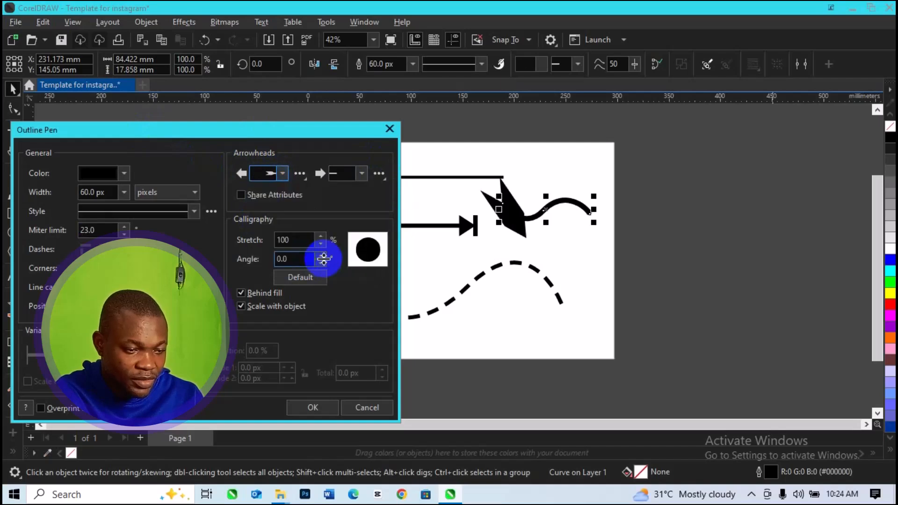
left_click(283, 174)
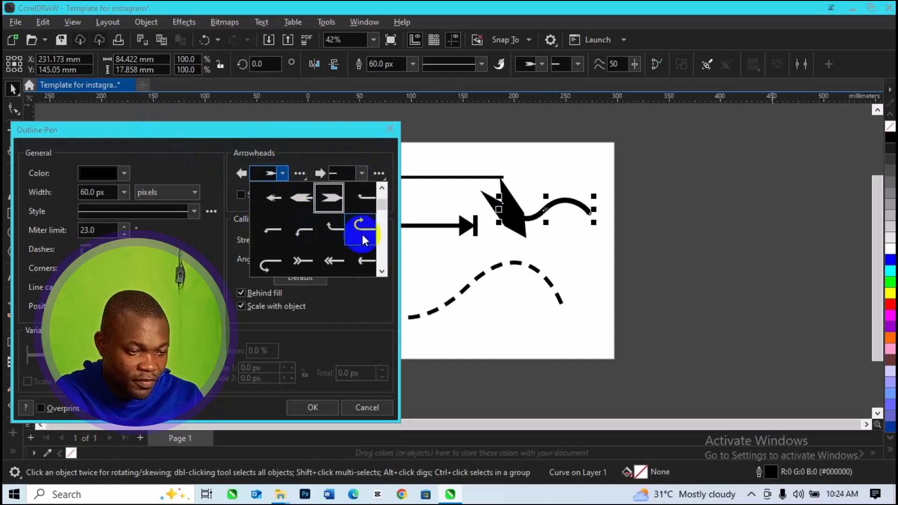
scroll(378, 252, "down", 3)
scroll(377, 253, "down", 3)
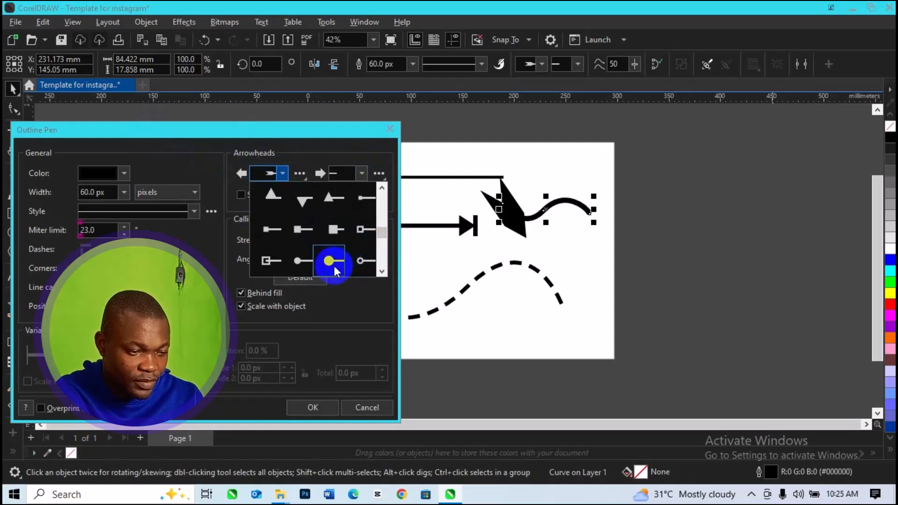
left_click(311, 266)
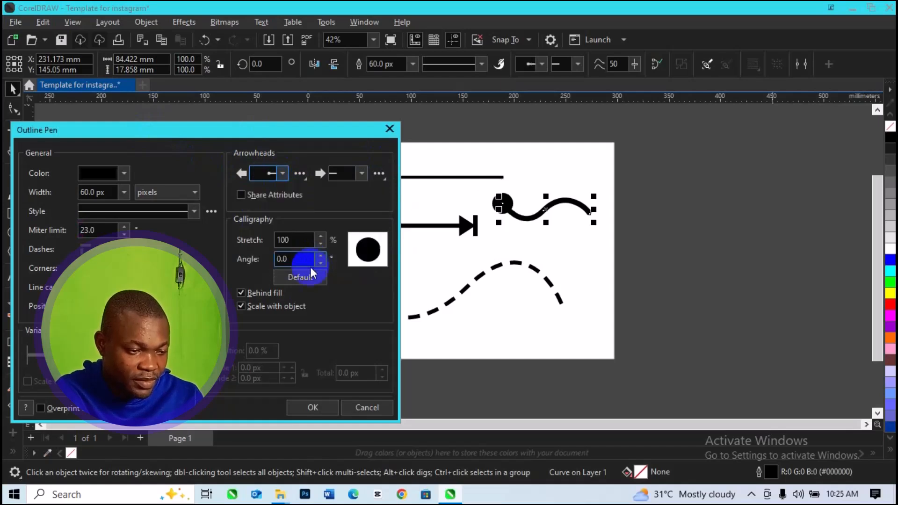
Step: Set the start arrowhead of the 60 px curve to the pointing hand shape
left_click(285, 173)
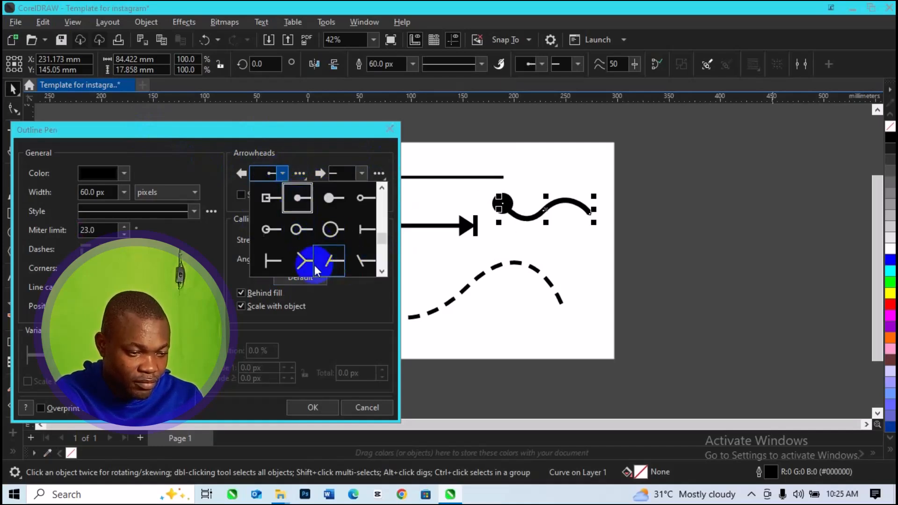
scroll(378, 262, "down", 4)
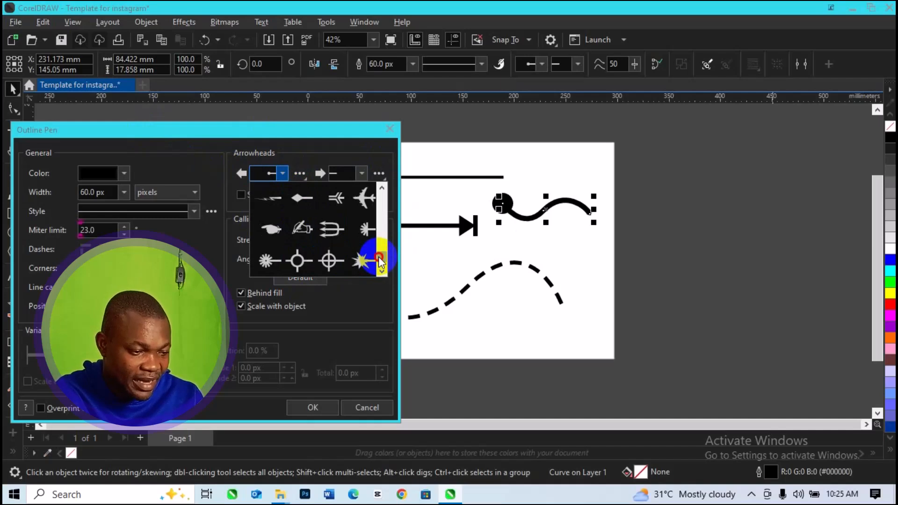
left_click(271, 233)
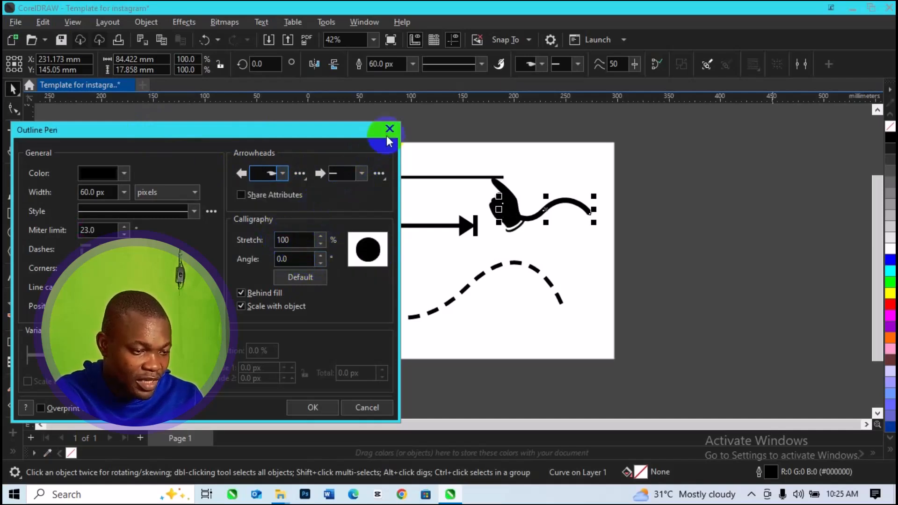
Step: Apply the pointing hand arrowhead to the short wavy curve and set its outline width to 30 px
left_click(310, 408)
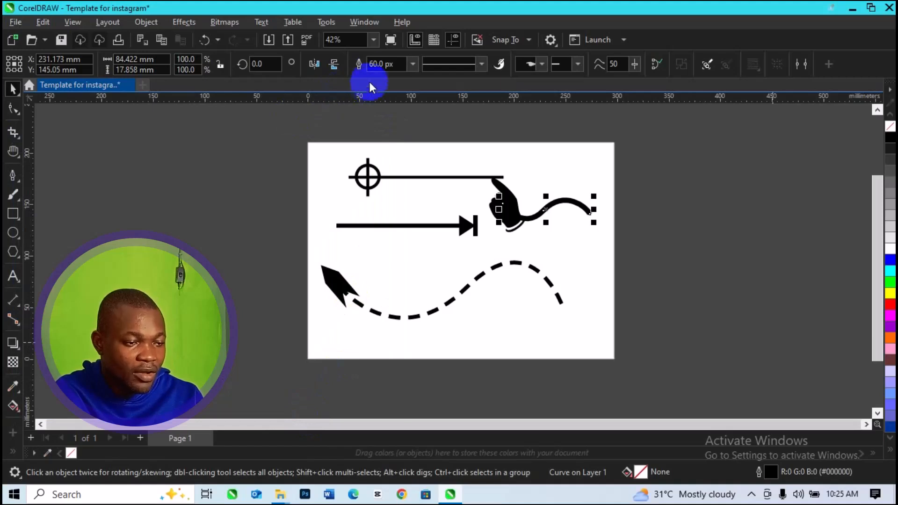
left_click(377, 60)
left_click(374, 66)
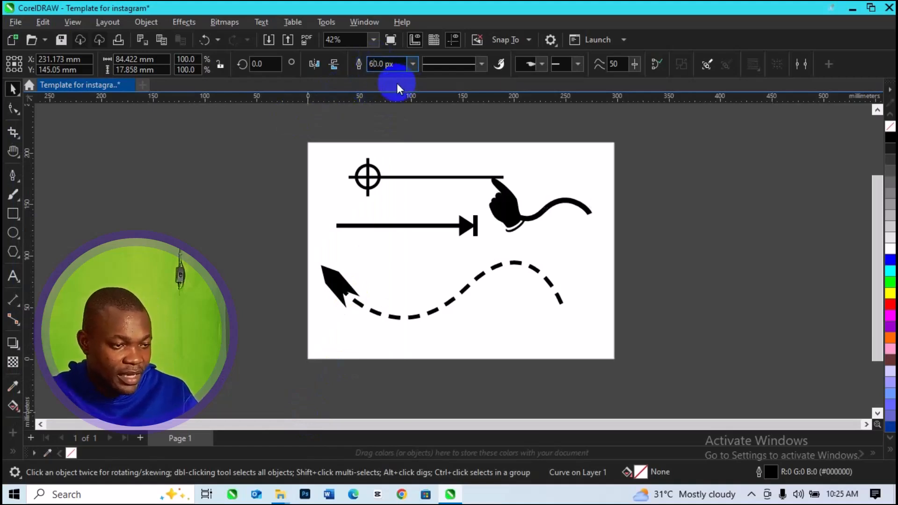
left_click(509, 206)
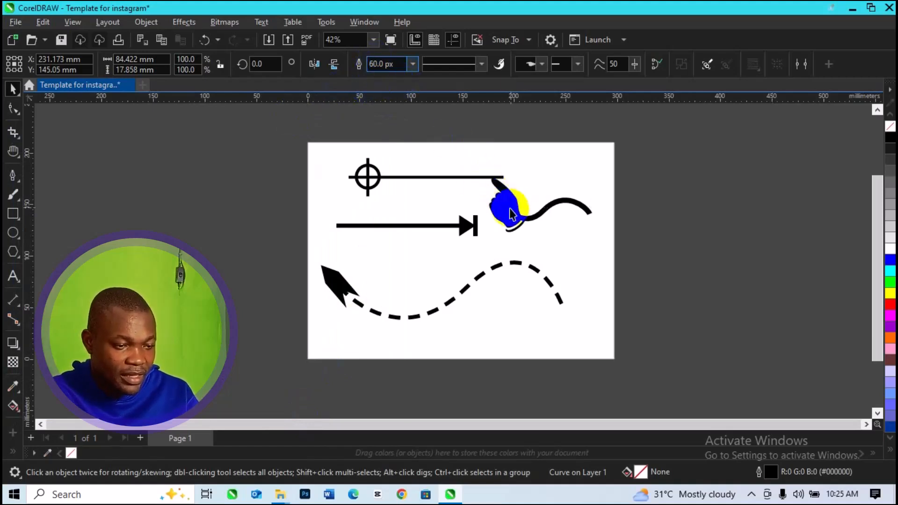
double_click(383, 72)
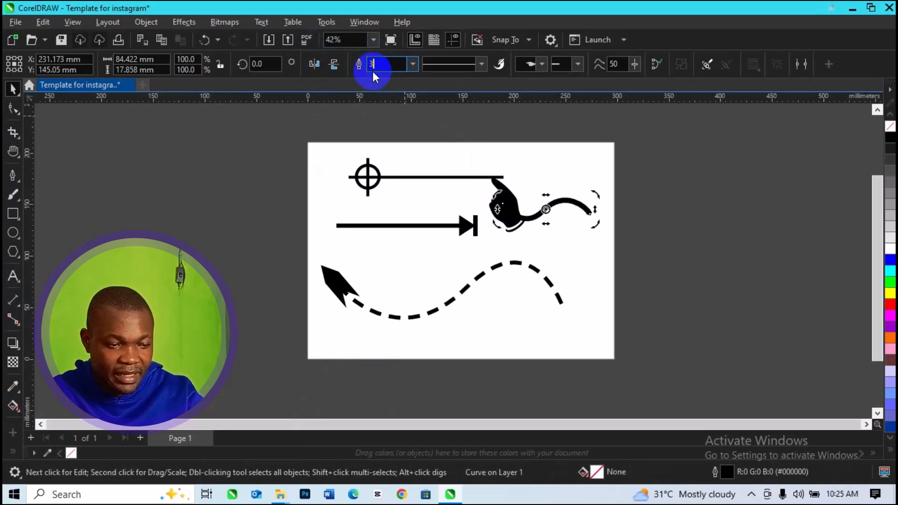
key("Return")
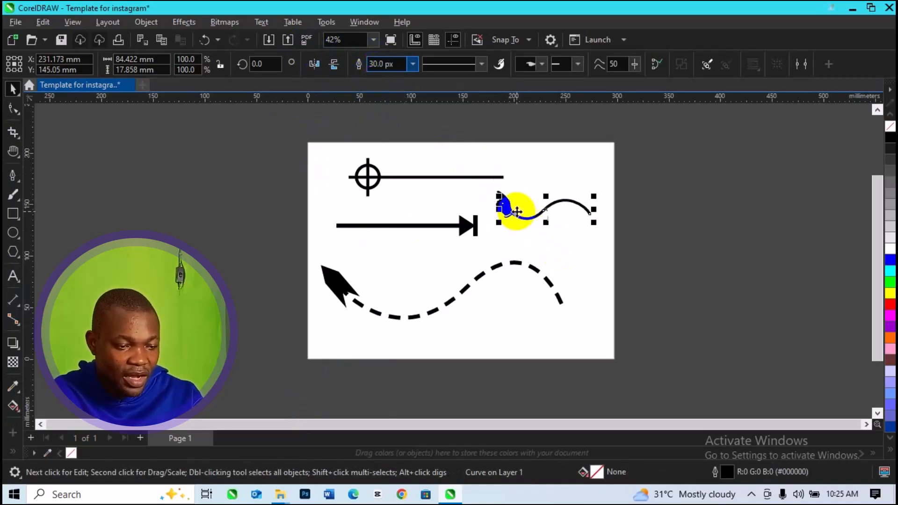
Step: Move the pointing-hand curve down about 18 mm and the middle straight arrow down to about Y 109 mm
left_click_drag(516, 216, 515, 233)
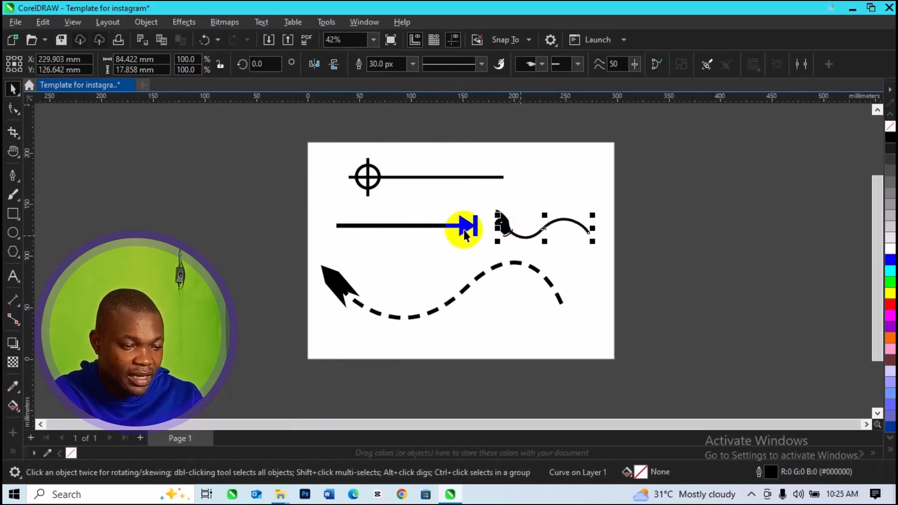
left_click(464, 229)
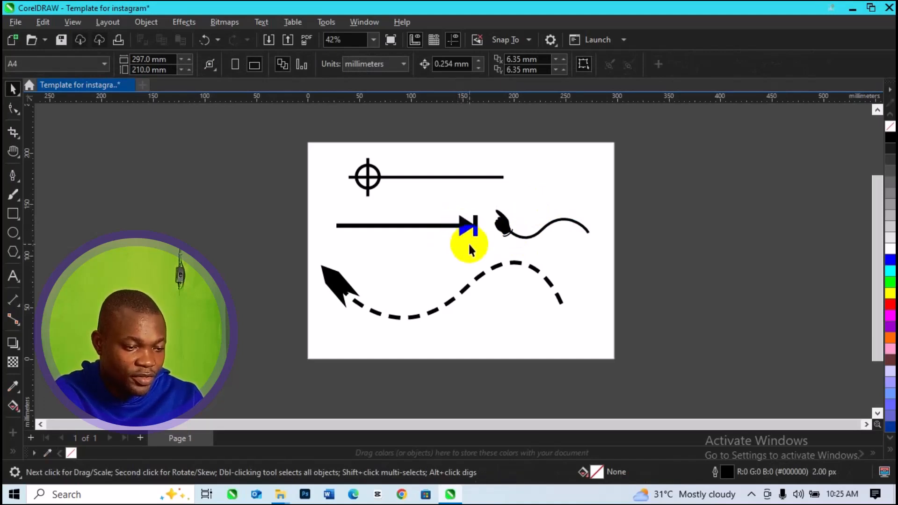
left_click_drag(468, 233, 470, 254)
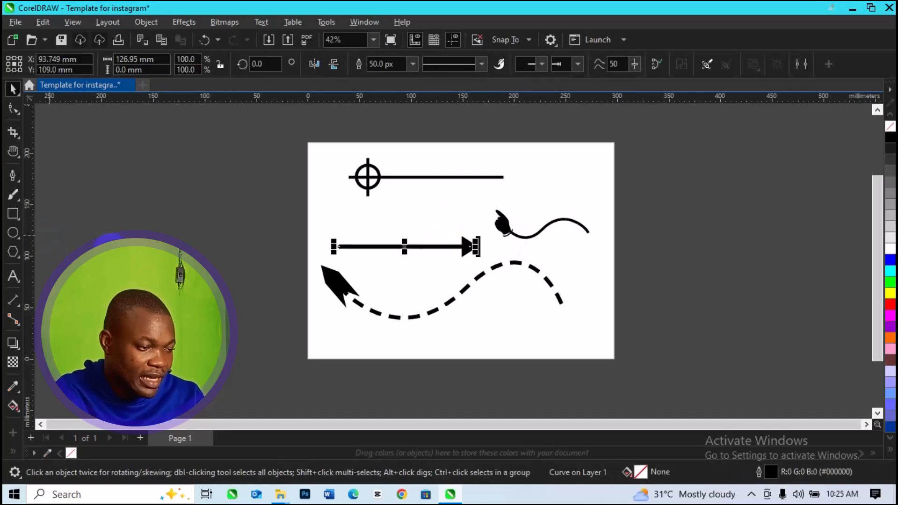
Step: Draw a horizontal straight line about 118 mm long with the Pen tool below the dashed curve, near the page's lower edge
left_click(14, 176)
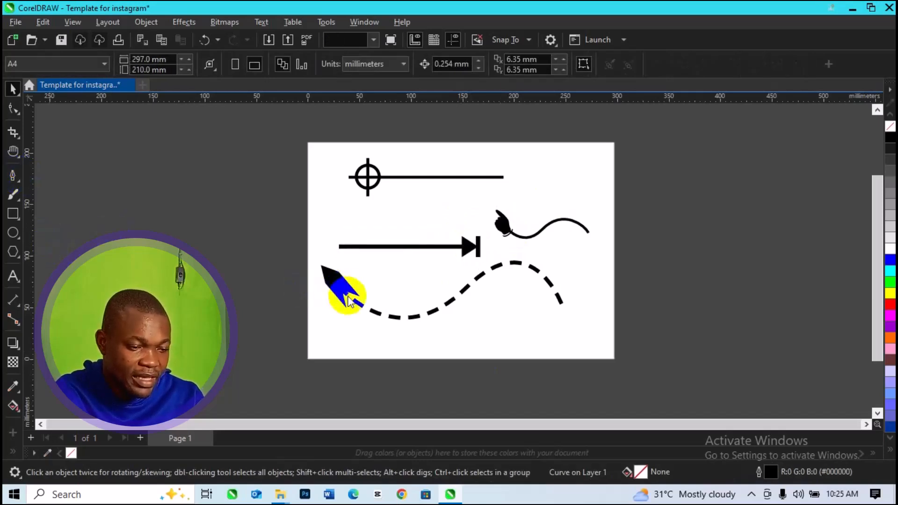
left_click(436, 344)
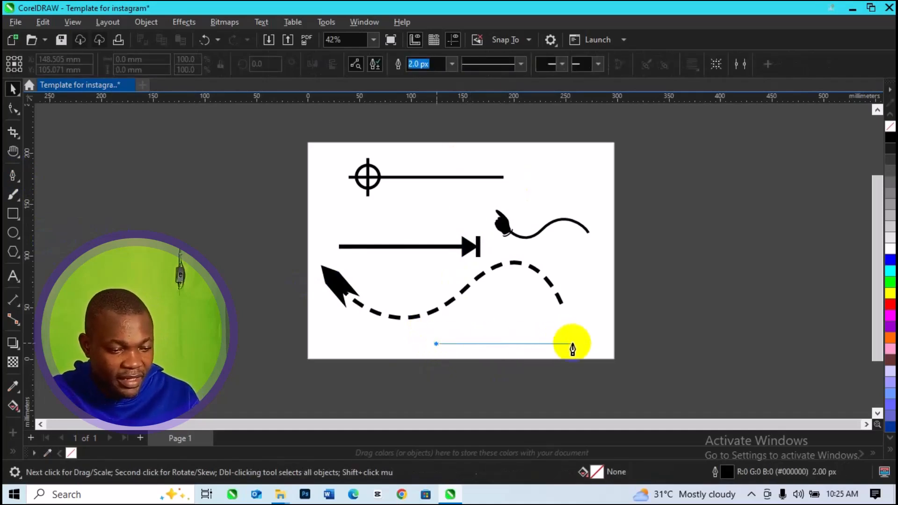
double_click(558, 344)
key("space")
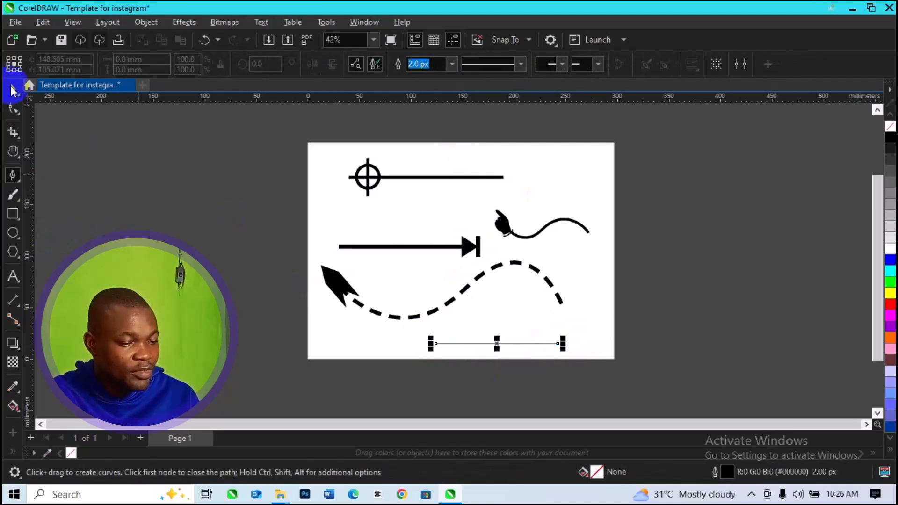
left_click(13, 92)
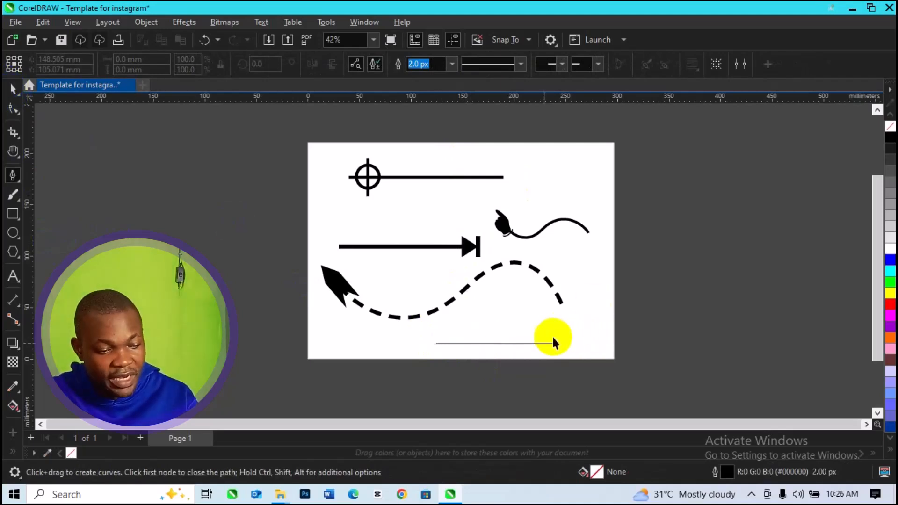
key("space")
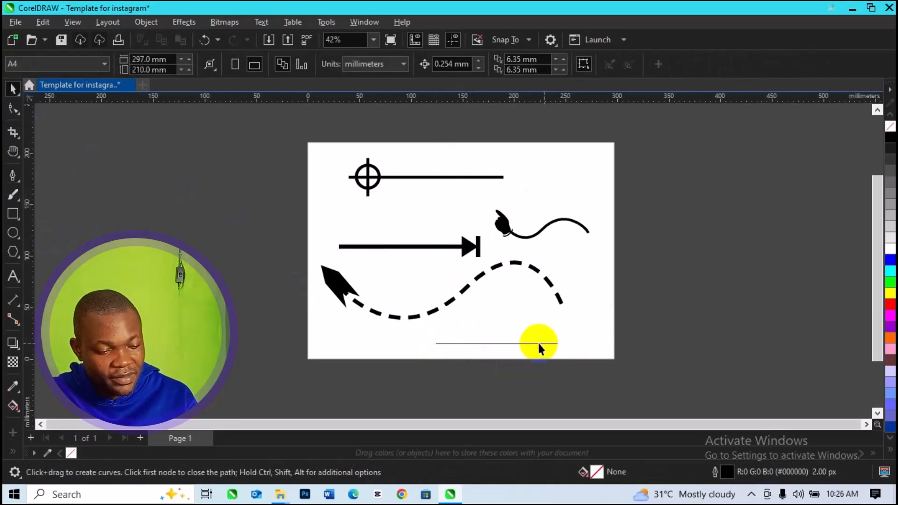
Step: Set the end arrowhead of the new horizontal line to the airplane shape in its outline settings
left_click(537, 341)
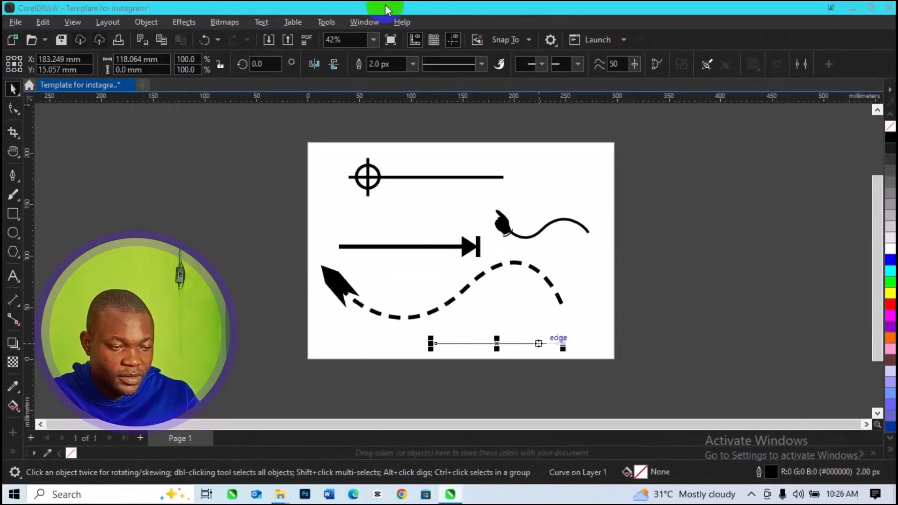
key("F12")
left_click_drag(477, 97, 239, 93)
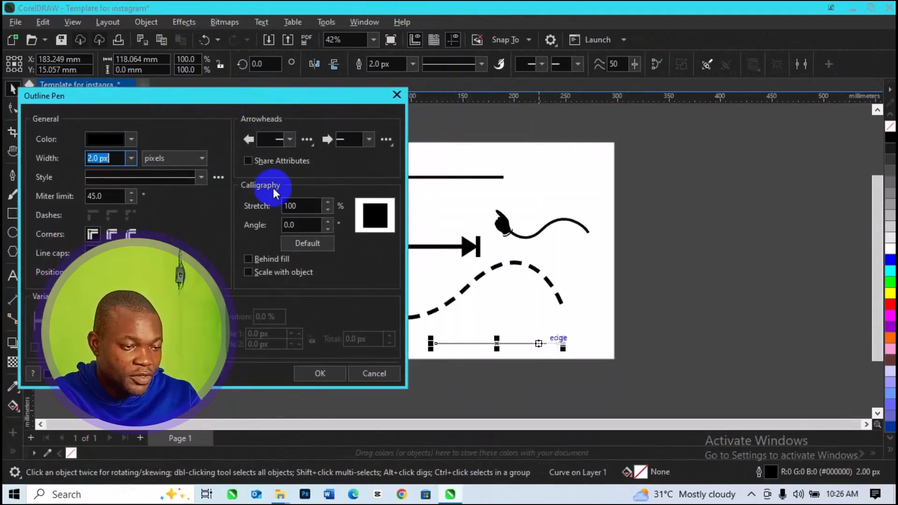
left_click(367, 140)
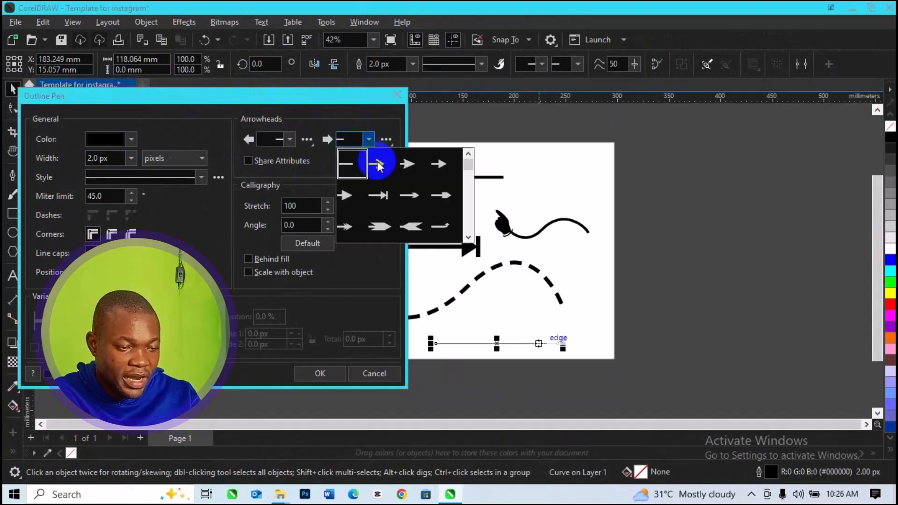
left_click_drag(467, 165, 473, 220)
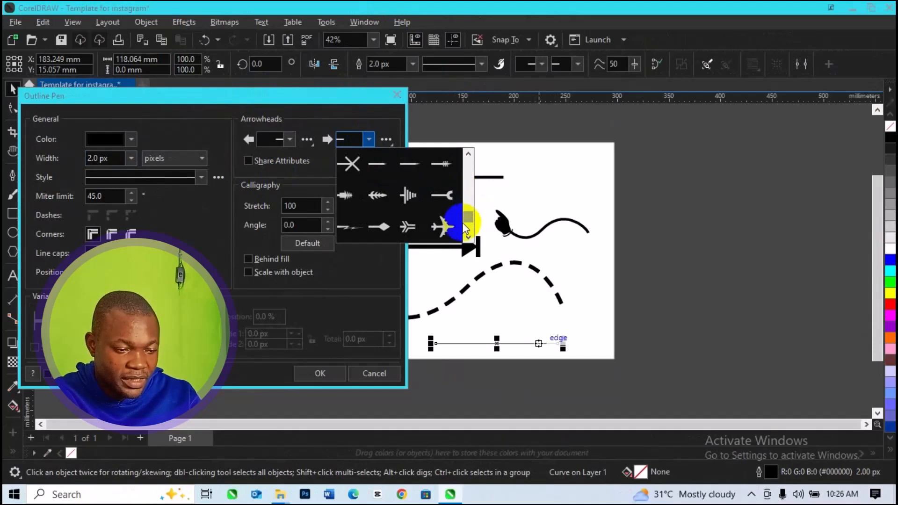
left_click(454, 228)
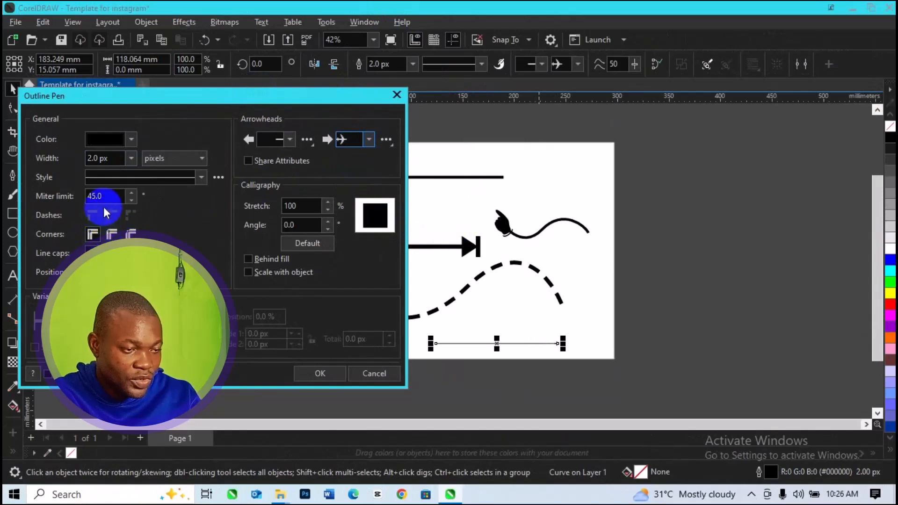
Step: Enable Behind fill and Scale with object for the airplane line and apply a line style alternating long and short dashes
left_click(249, 259)
left_click(250, 272)
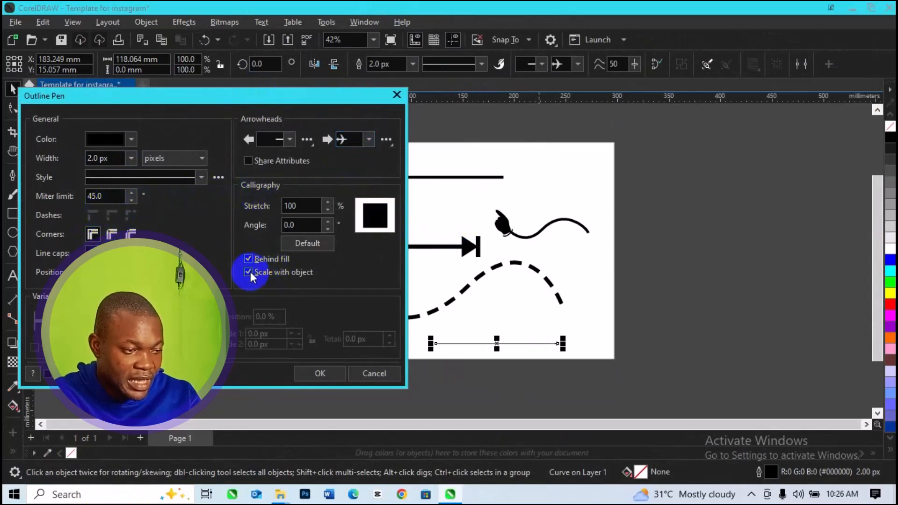
left_click(200, 177)
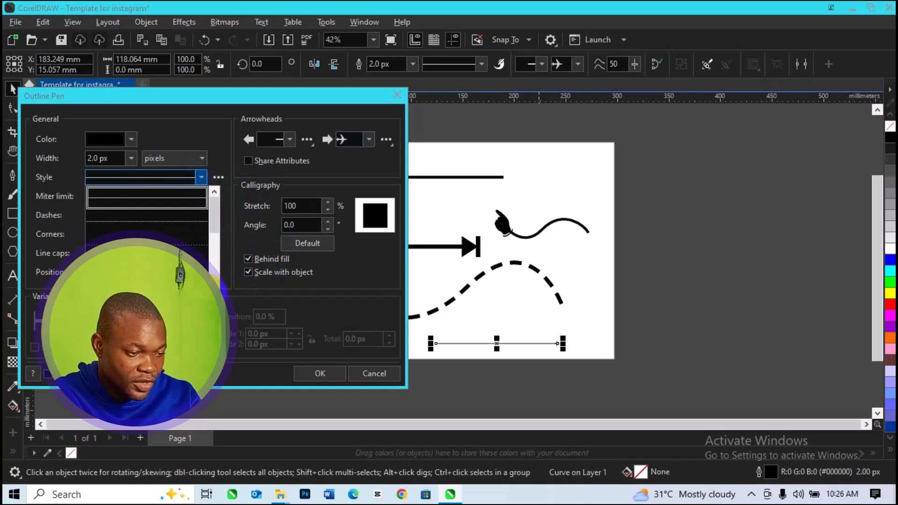
scroll(147, 215, "down", 5)
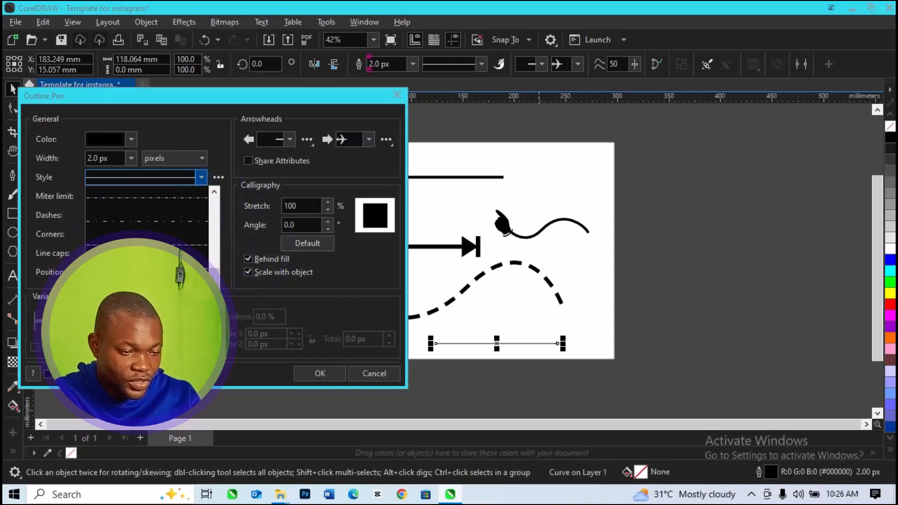
left_click(146, 268)
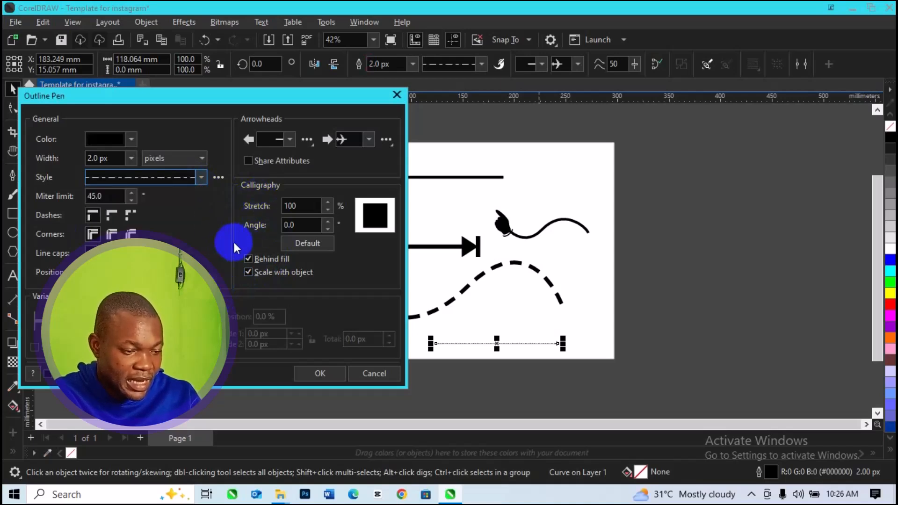
left_click(319, 374)
left_click(303, 280)
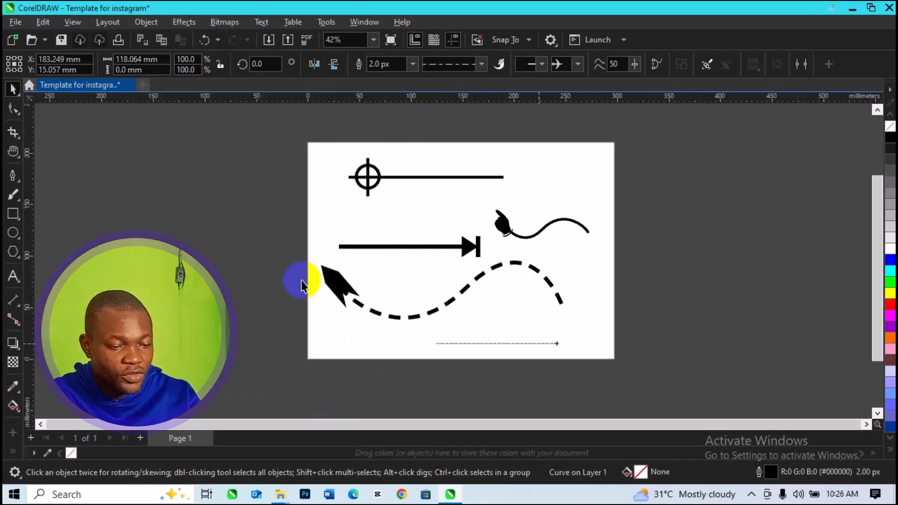
Step: Set the outline width of the dashed airplane line to 45 px
left_click(449, 343)
left_click(372, 65)
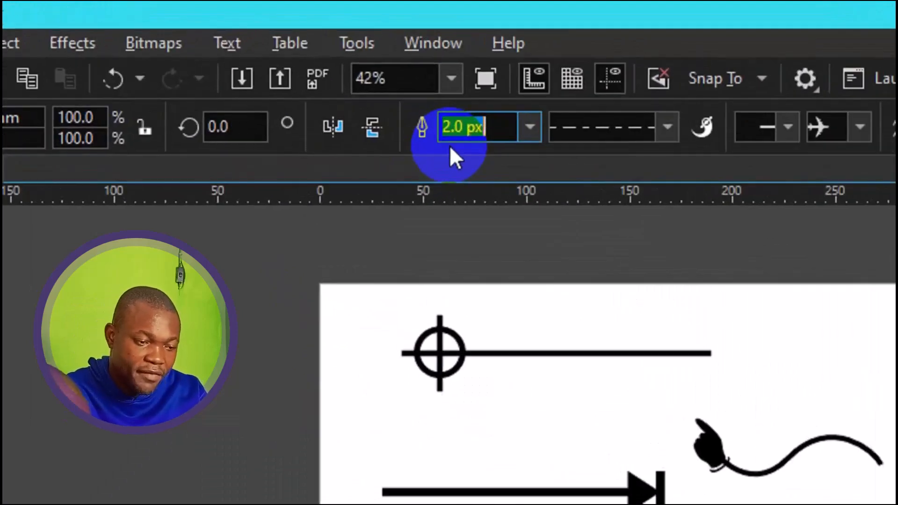
type("45")
key("Return")
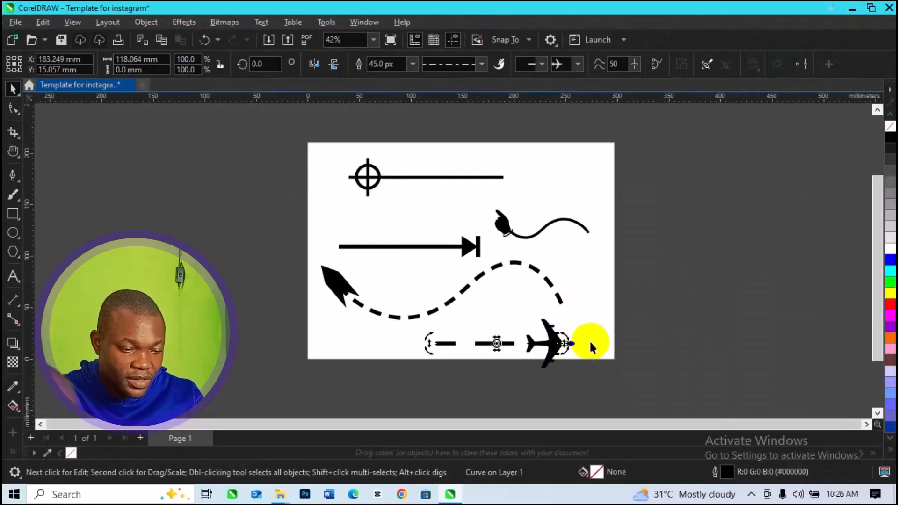
left_click(590, 343)
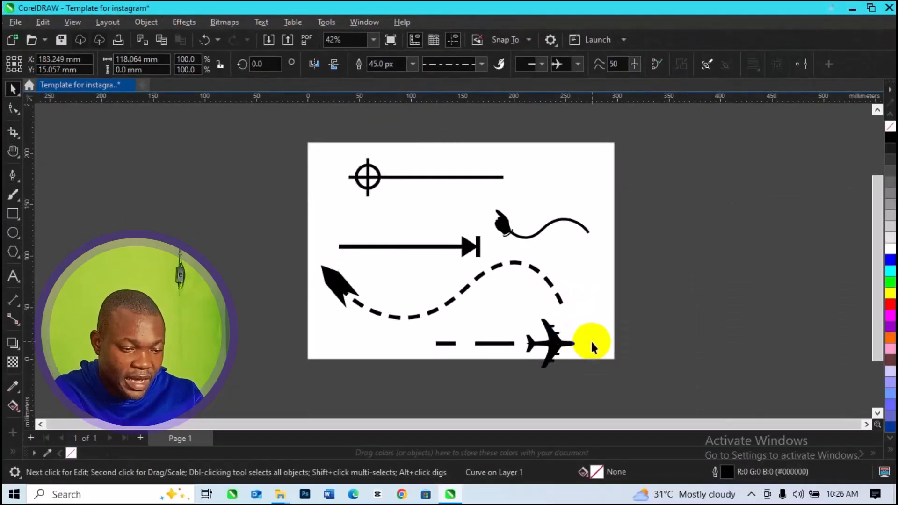
Step: Change the airplane line's style to evenly spaced short dashes in its outline settings and deselect it
left_click(555, 350)
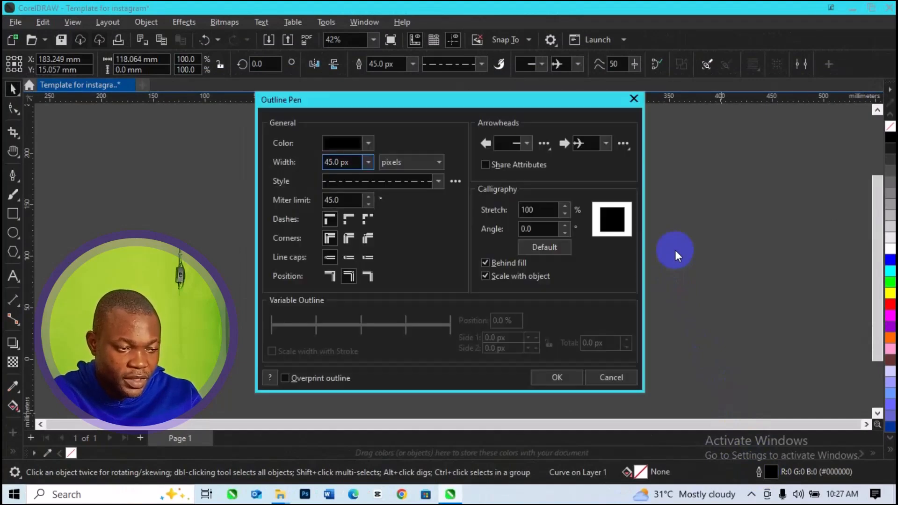
mouse_move(407, 100)
left_mouse_down()
mouse_move(611, 133)
mouse_move(682, 109)
left_mouse_up()
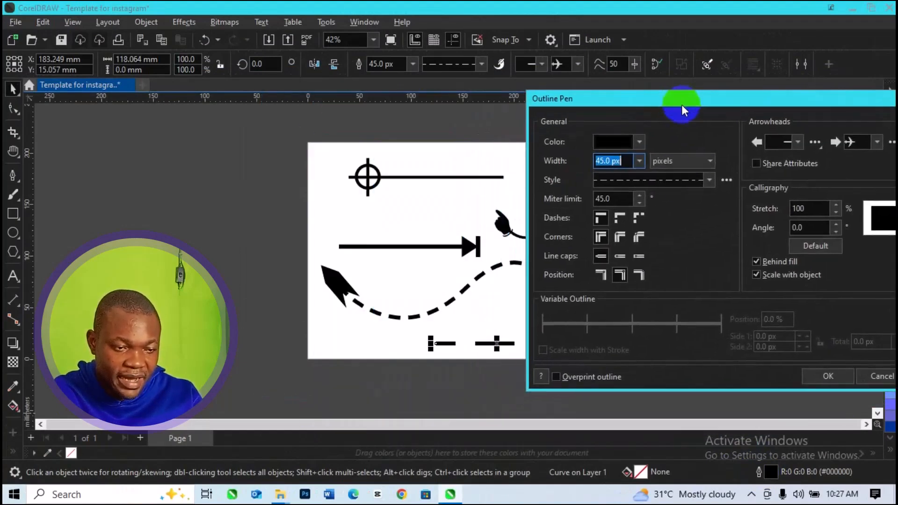
left_click(709, 179)
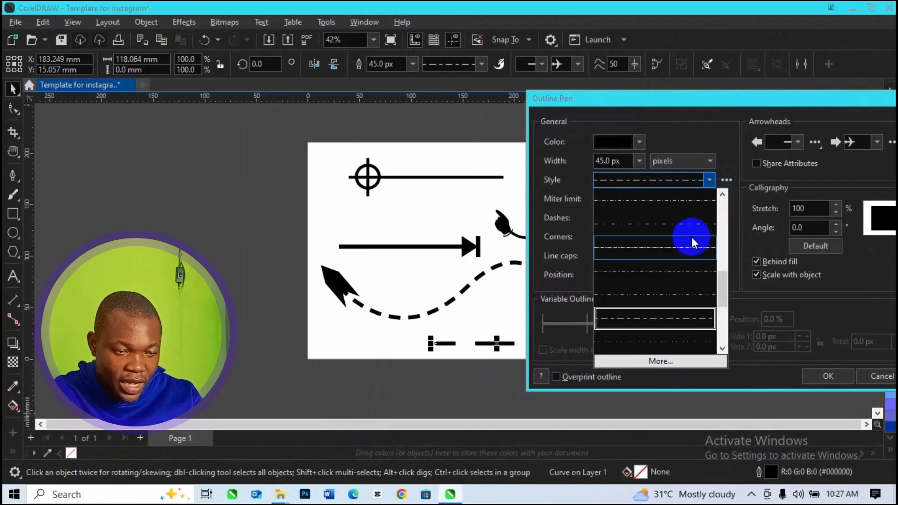
left_click(723, 220)
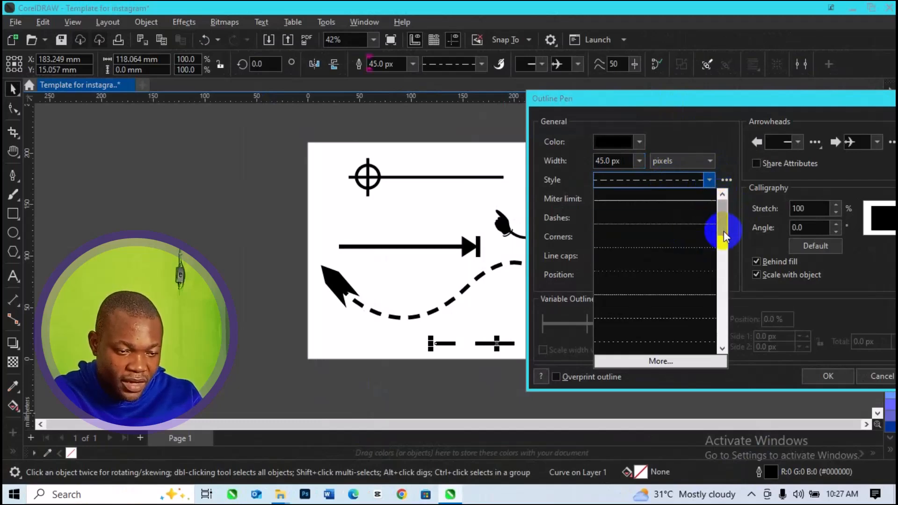
left_click(647, 342)
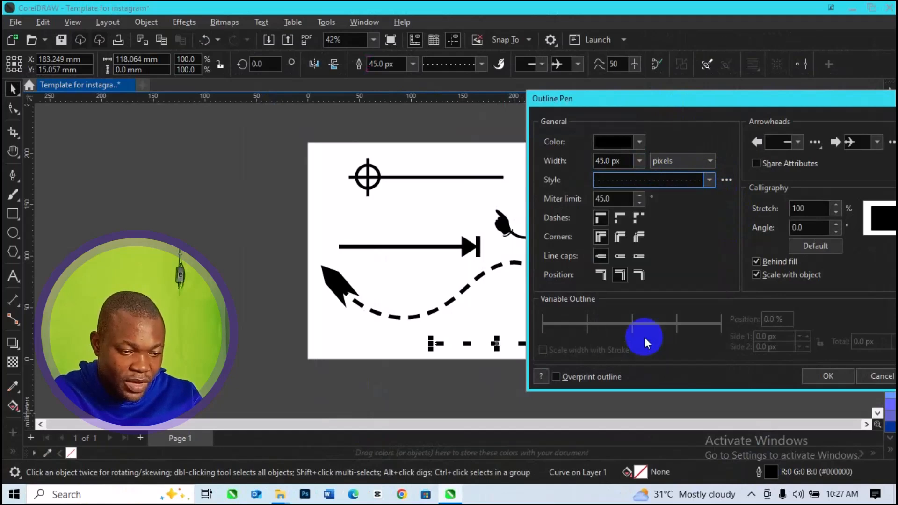
left_click(808, 375)
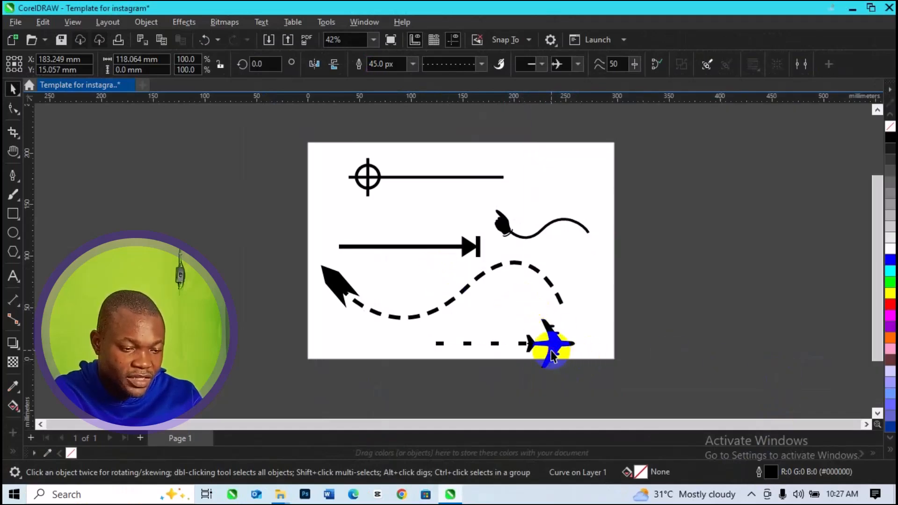
key("Escape")
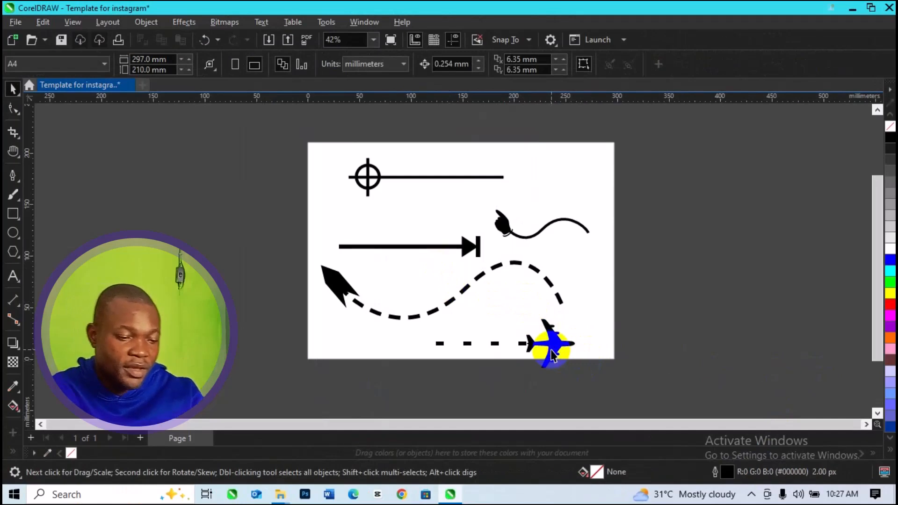